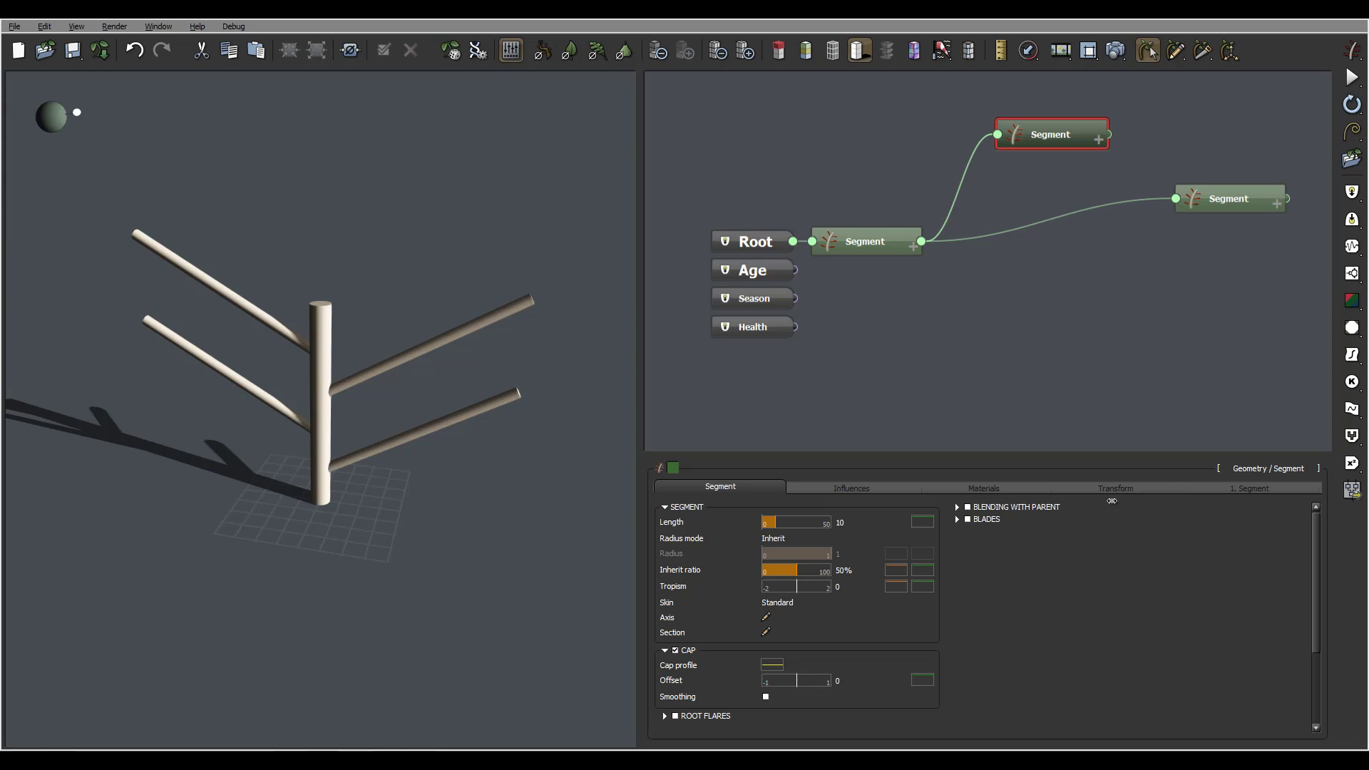
- Hide the Parameters editor and display it again
left_click(158, 26)
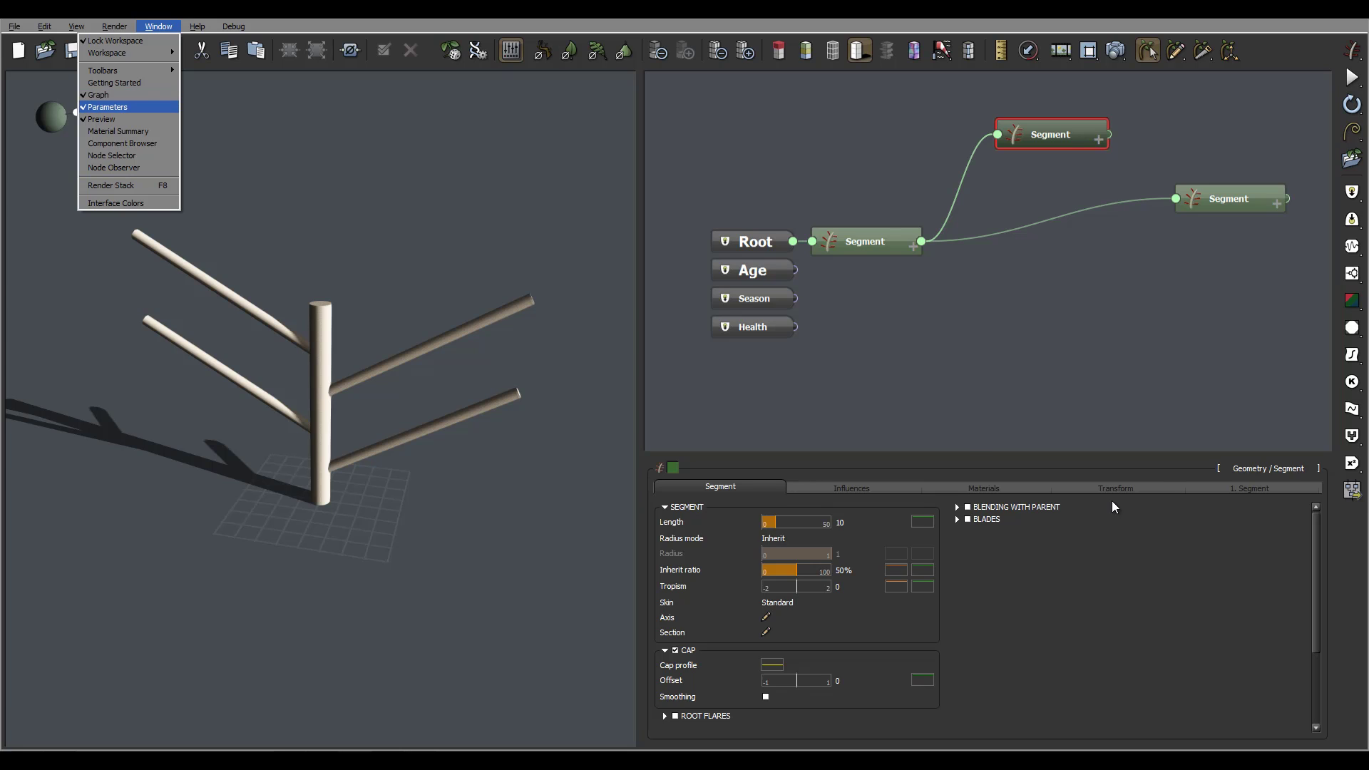
left_click(107, 107)
left_click(158, 27)
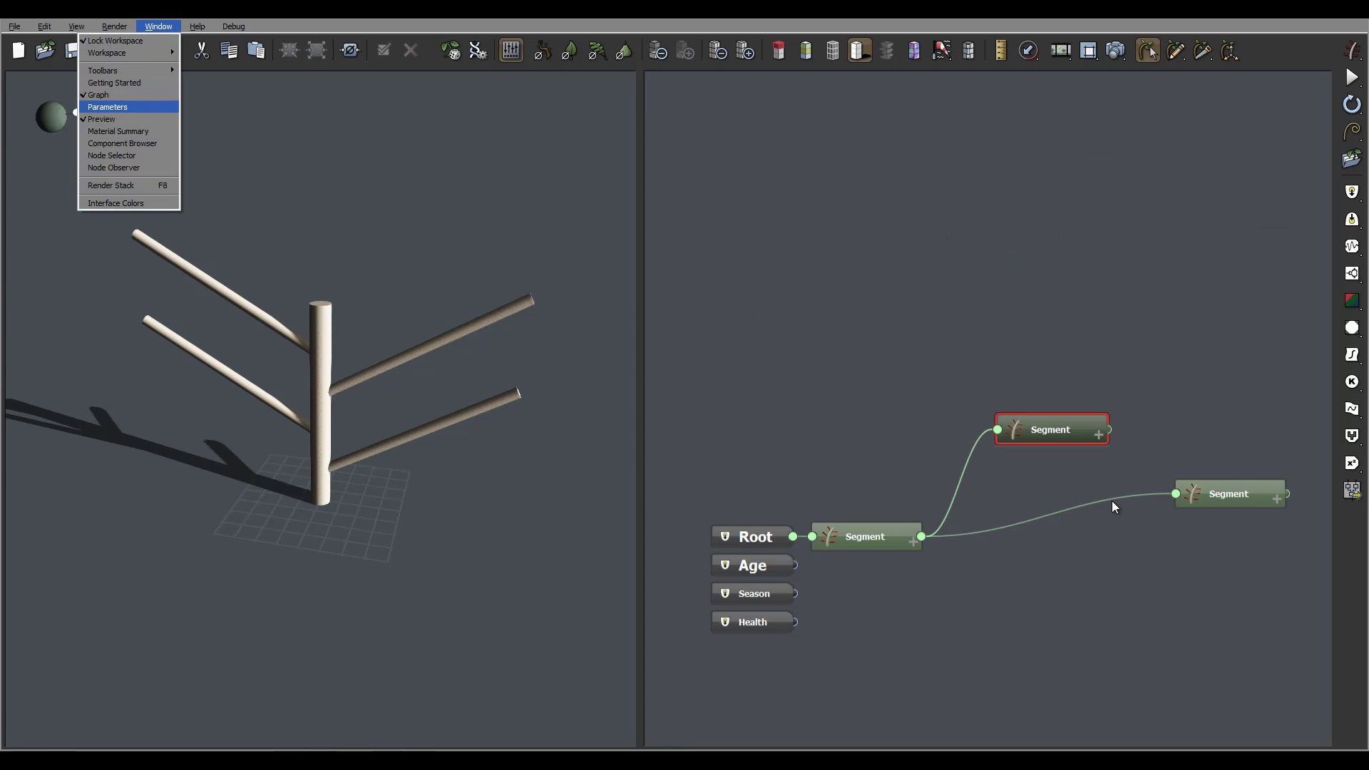
left_click(107, 107)
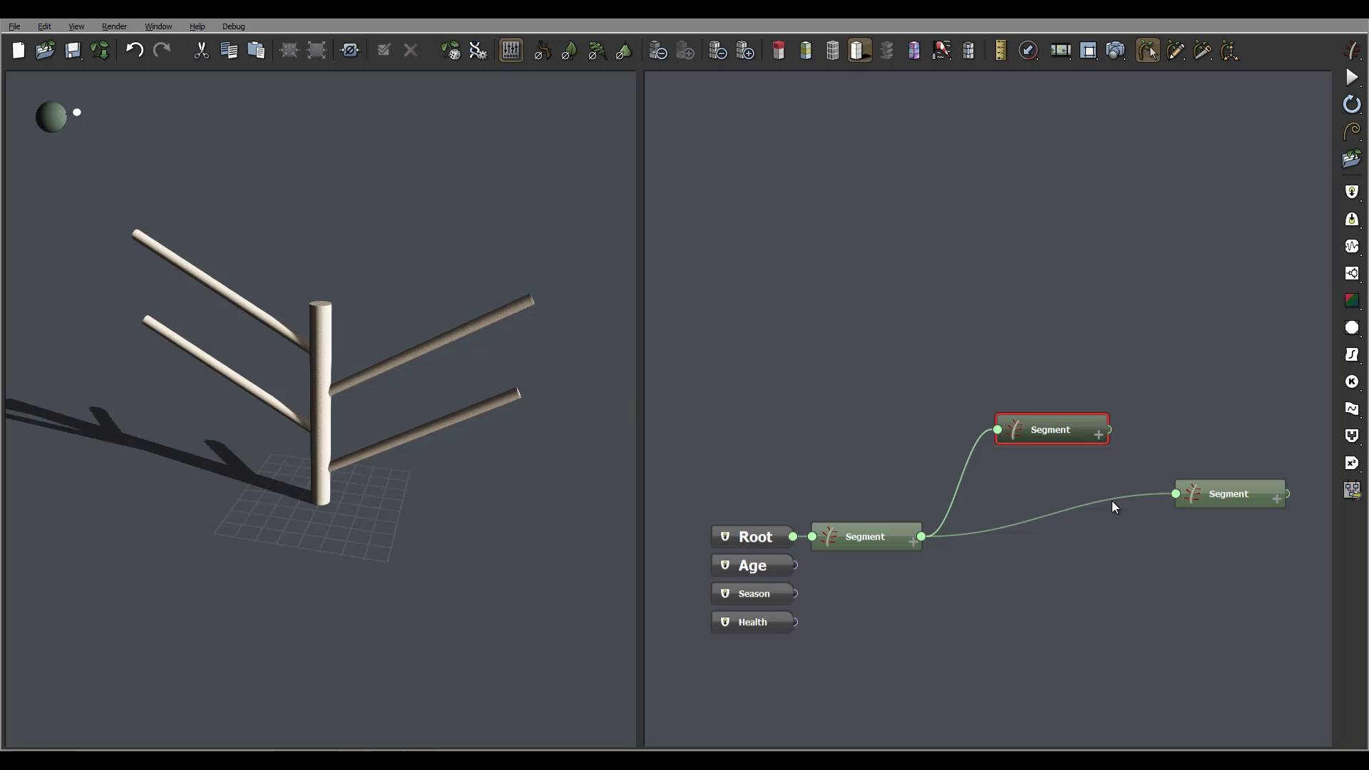
left_click(158, 26)
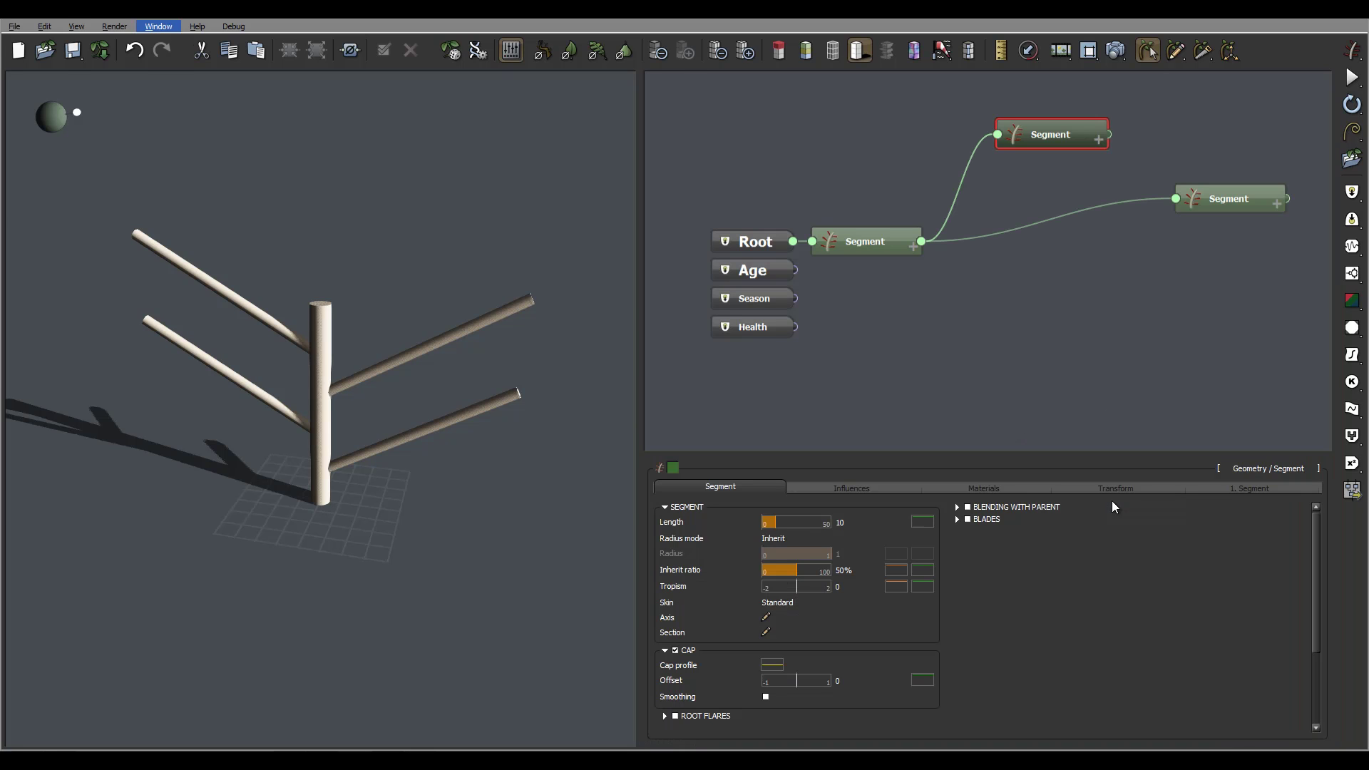
key("Escape")
- Change the selected upper Segment node's colour to dark red with RGB values 142, 16, 16
left_click(1273, 469)
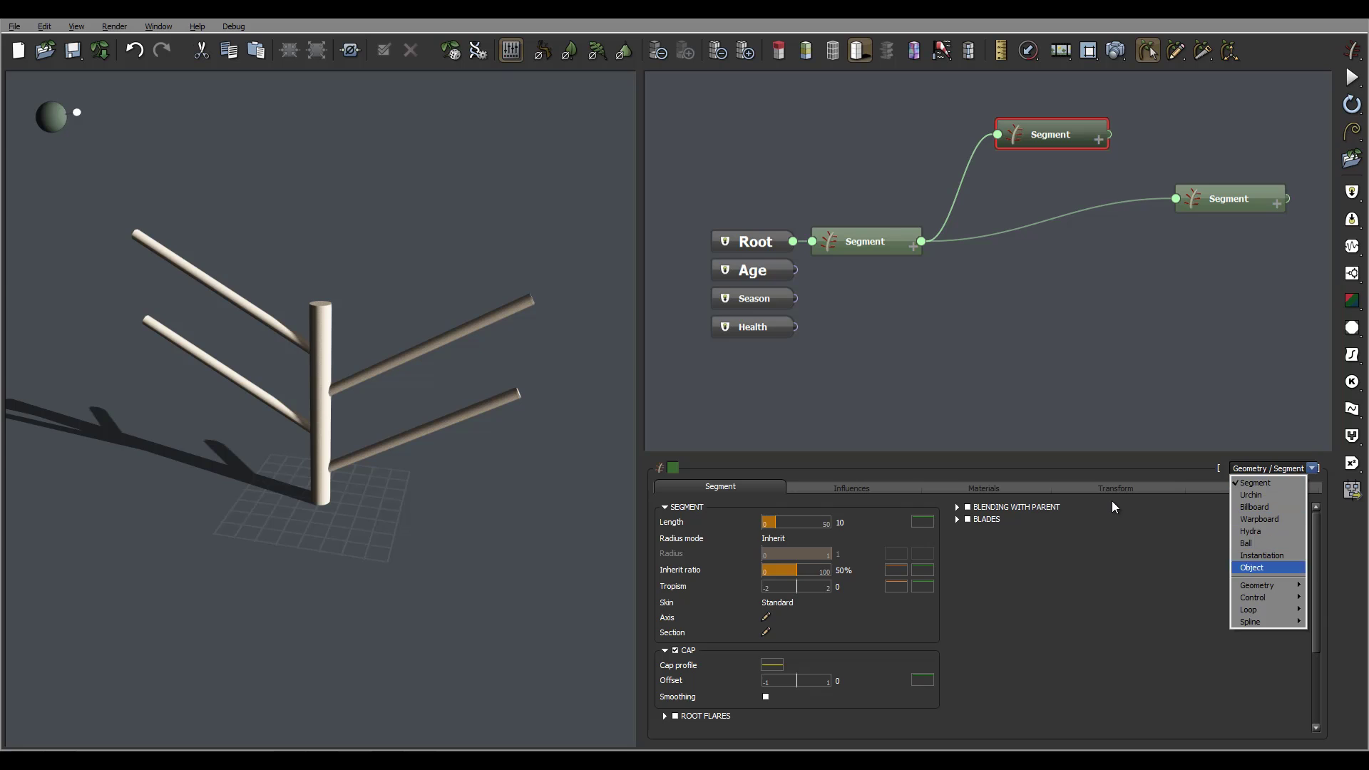
left_click(1115, 507)
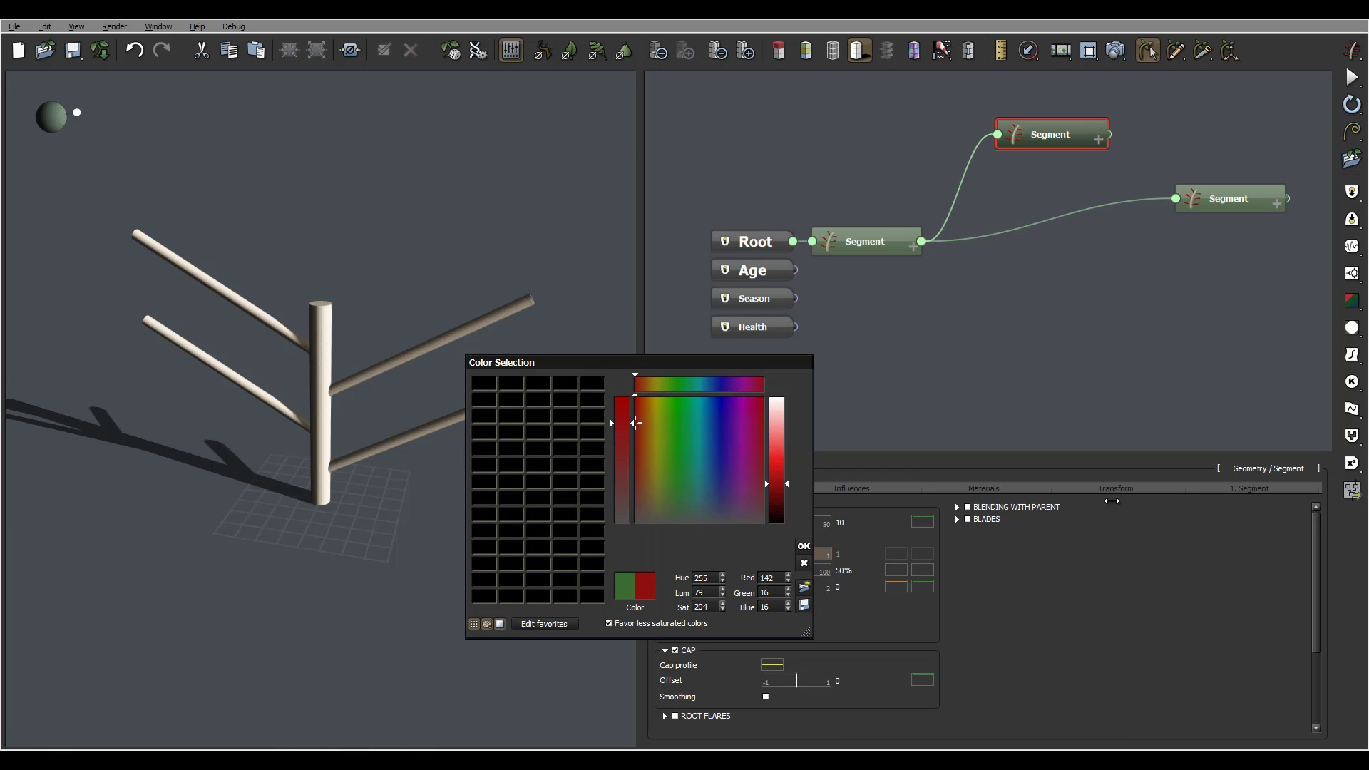
key("Return")
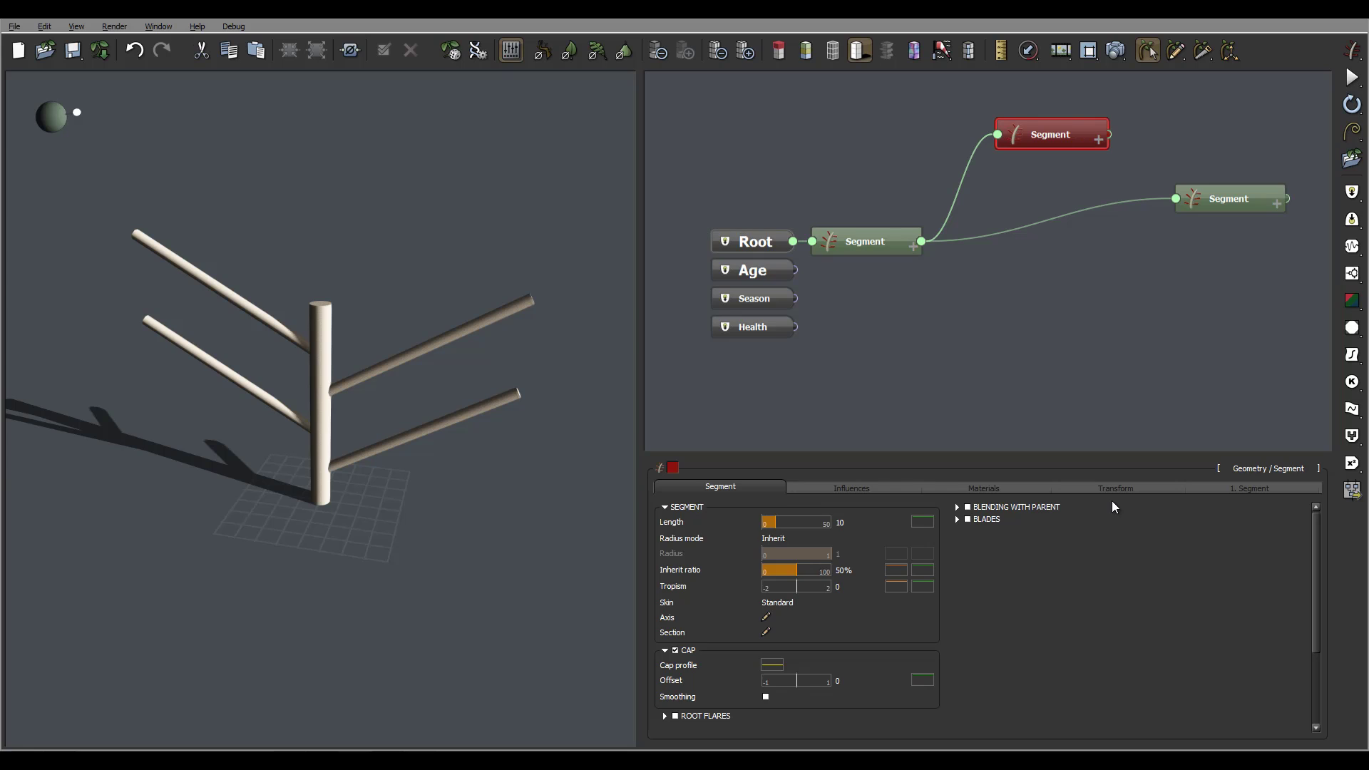
- Place the trunk's green child Segment below the red one and add a separate, unconnected Segment geometry node beneath it
key("Escape")
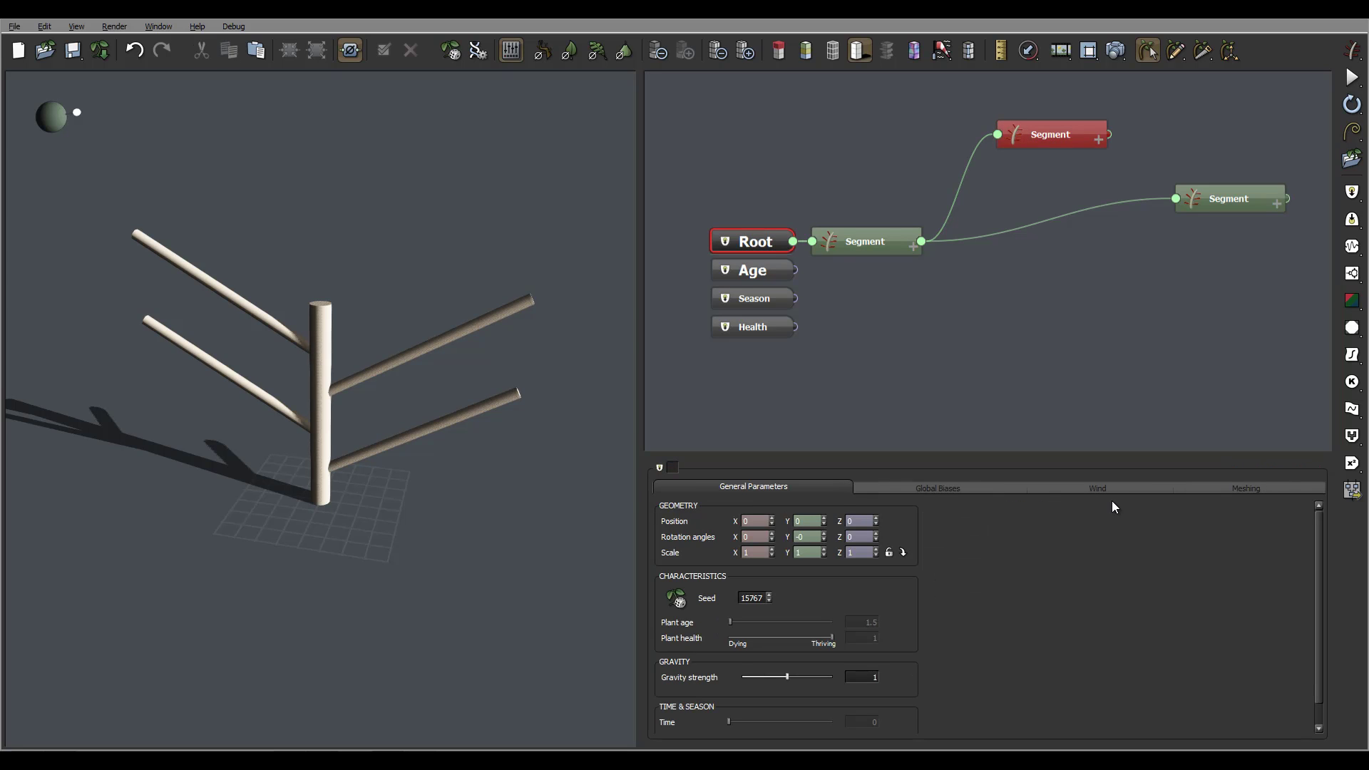
key("Right")
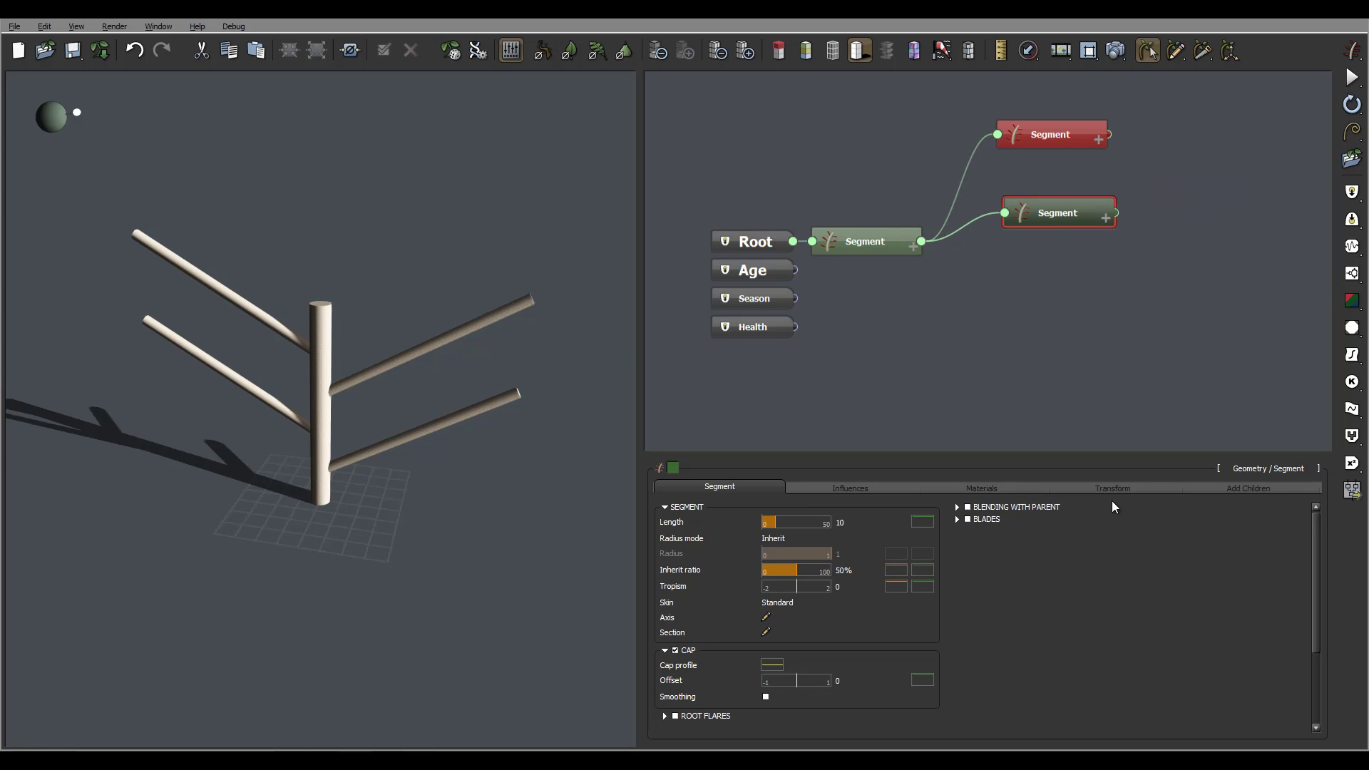
key("Escape")
key("space")
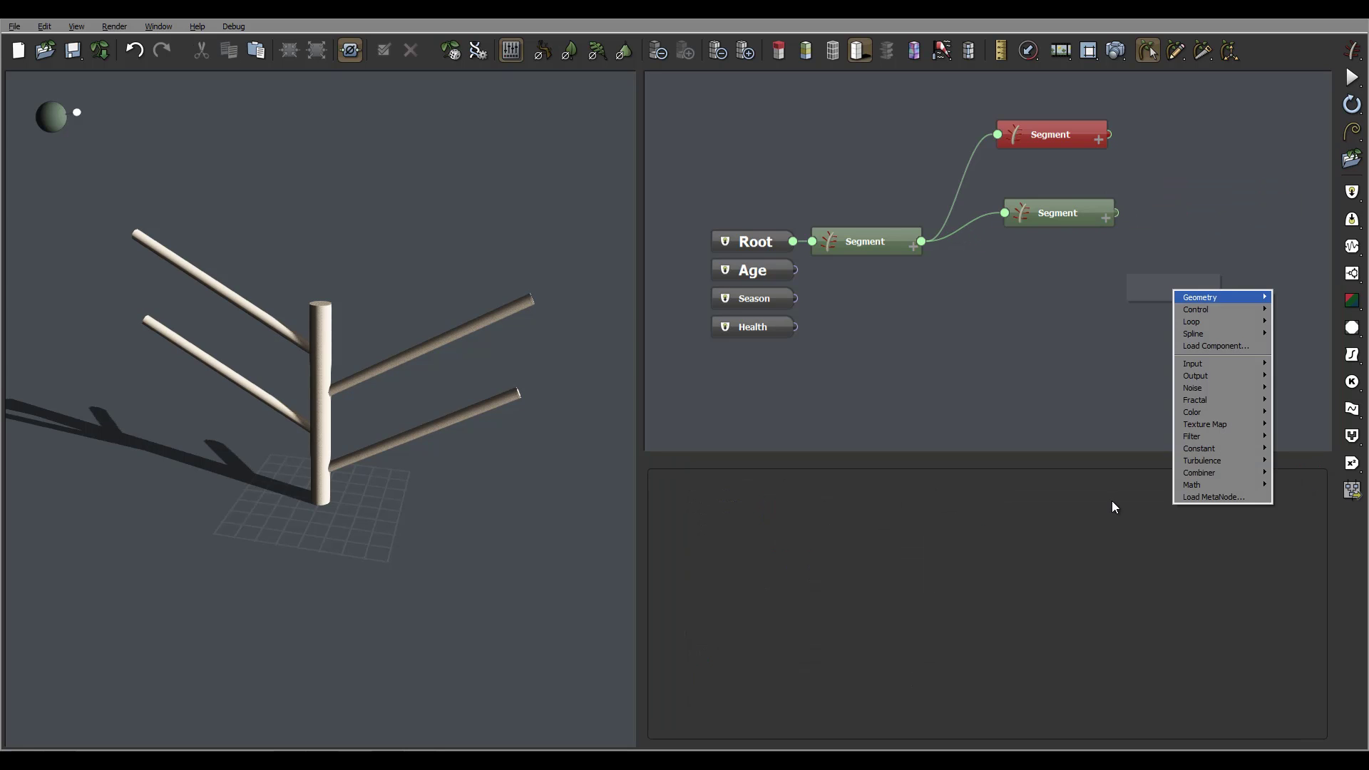
key("Right")
key("Return")
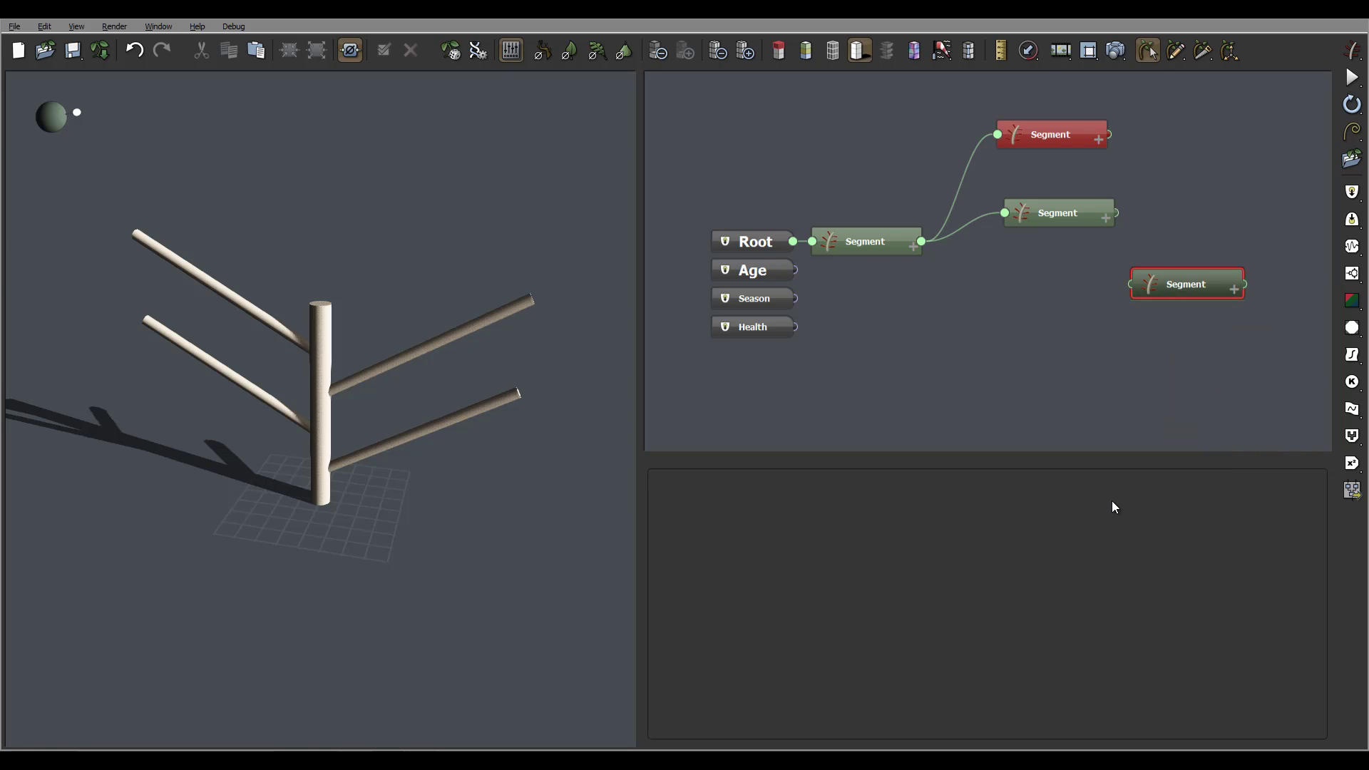
- Add another Segment geometry node as a child of the green Segment below the red one
key("space")
key("Escape")
key("space")
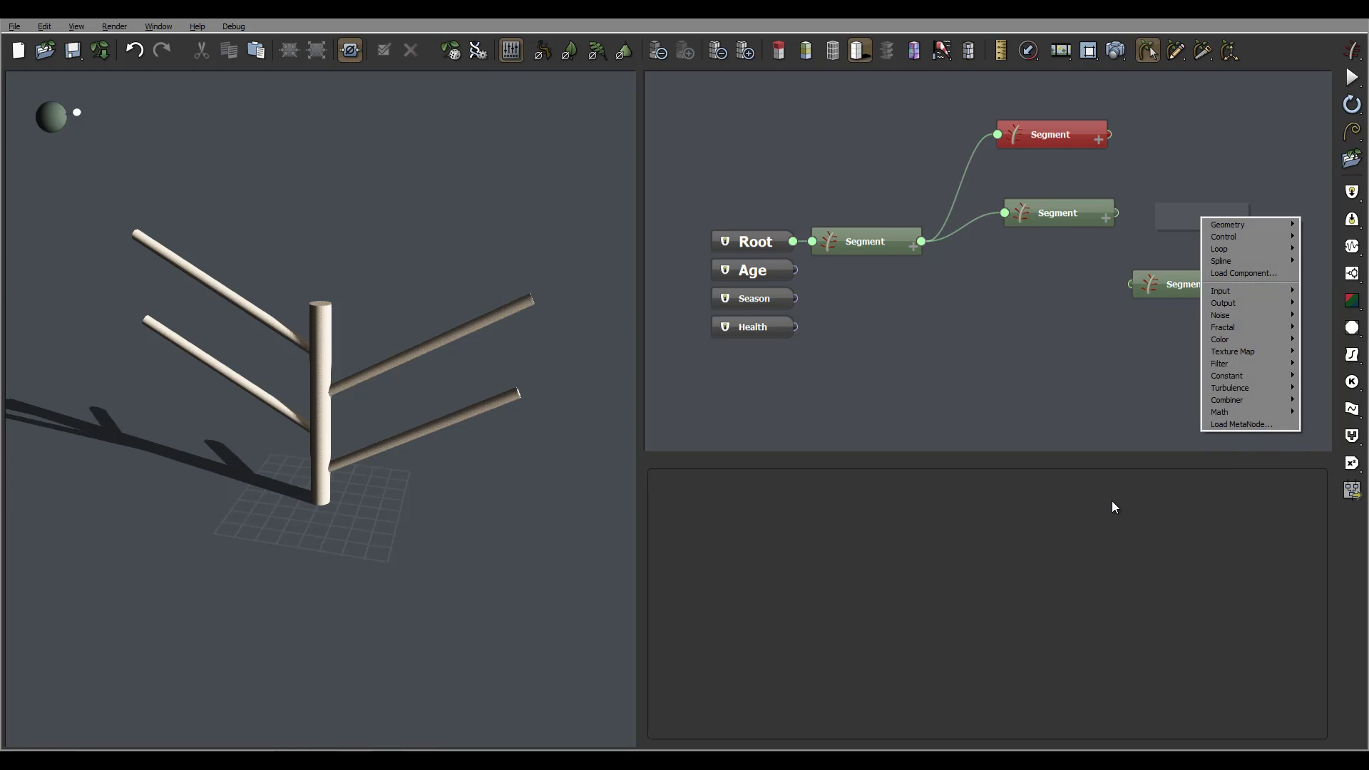
key("Right")
key("Return")
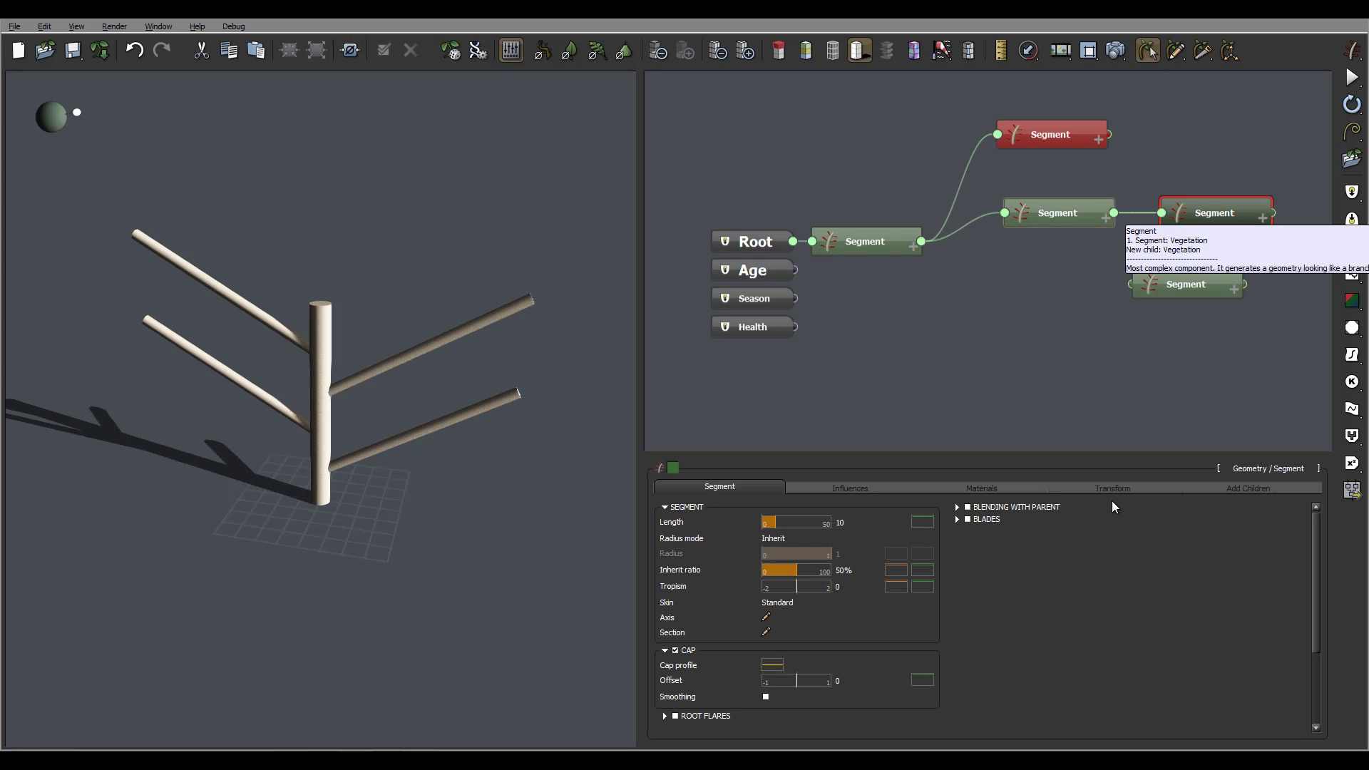
- Connect the loose Segment node to the green child Segment as a new child
key("Down")
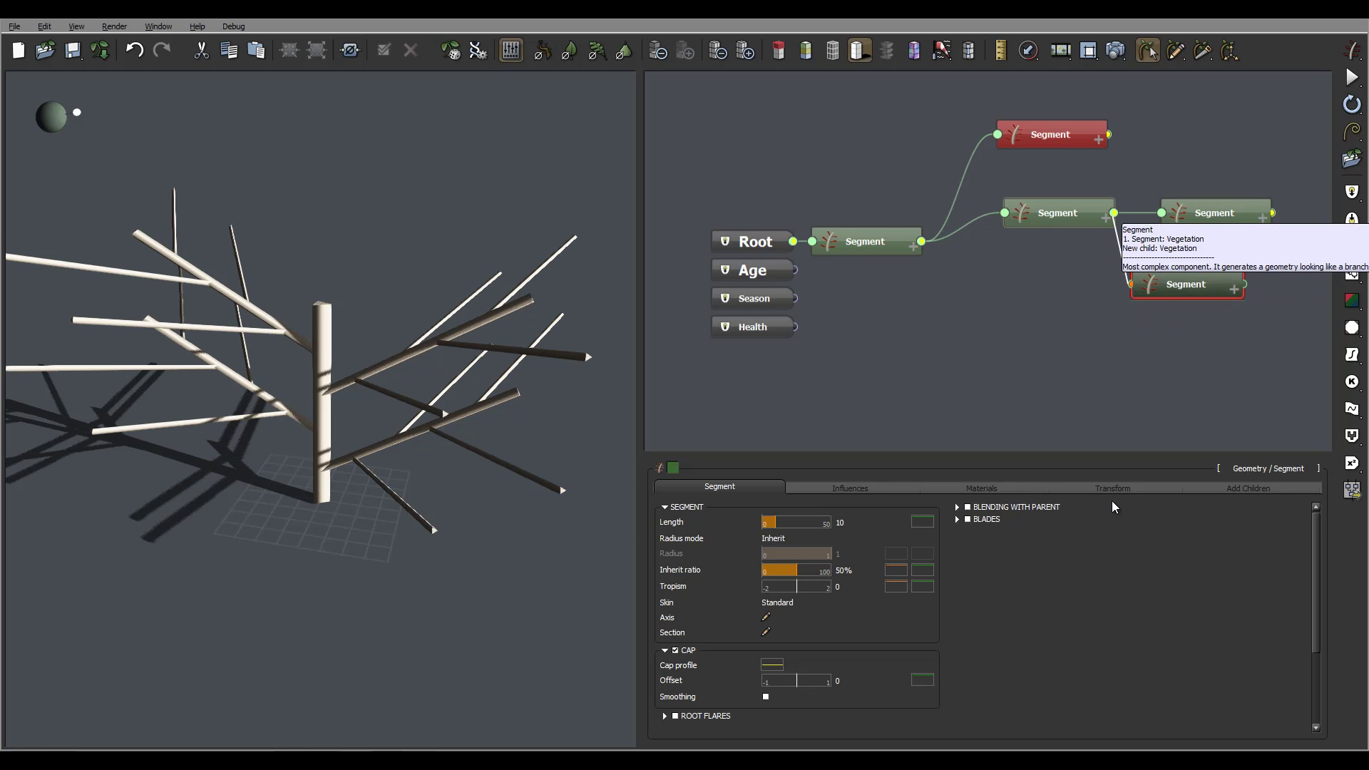
key("Down")
key("Down")
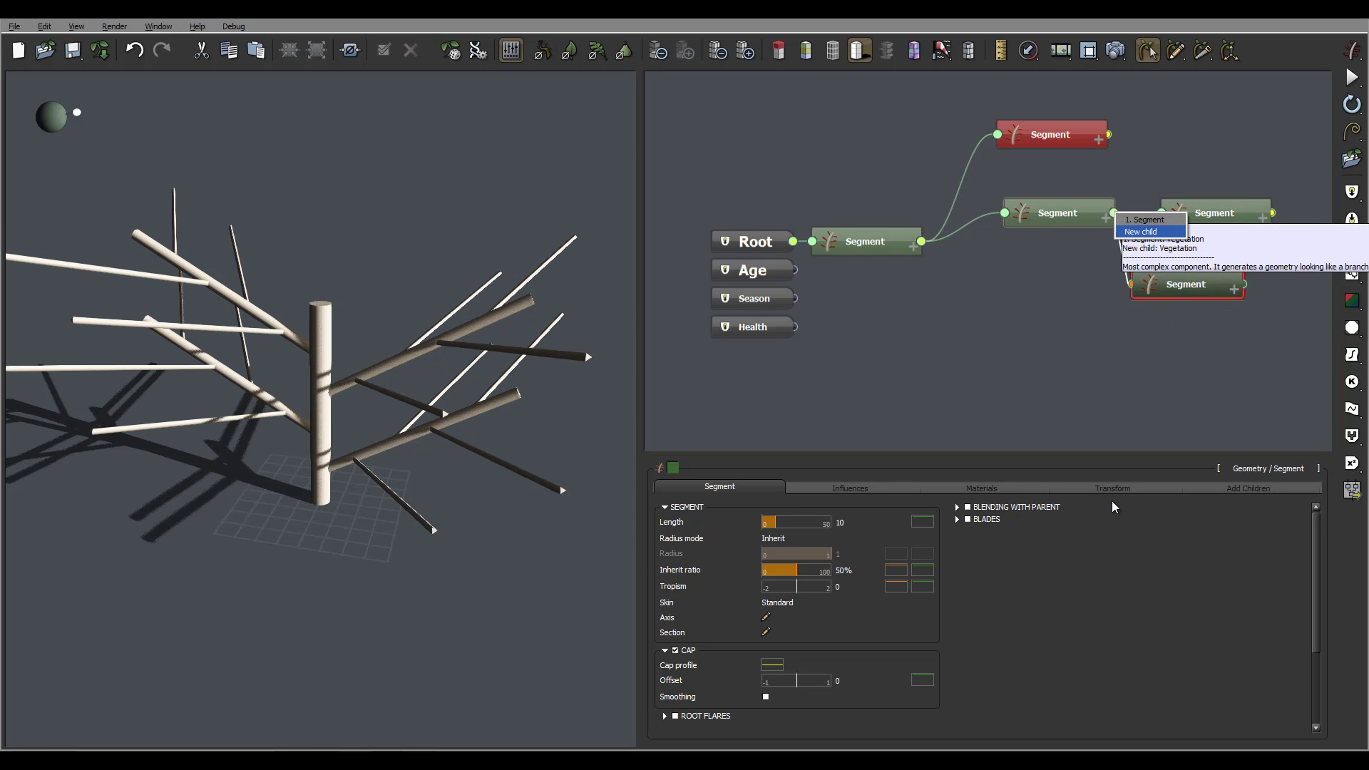
key("Return")
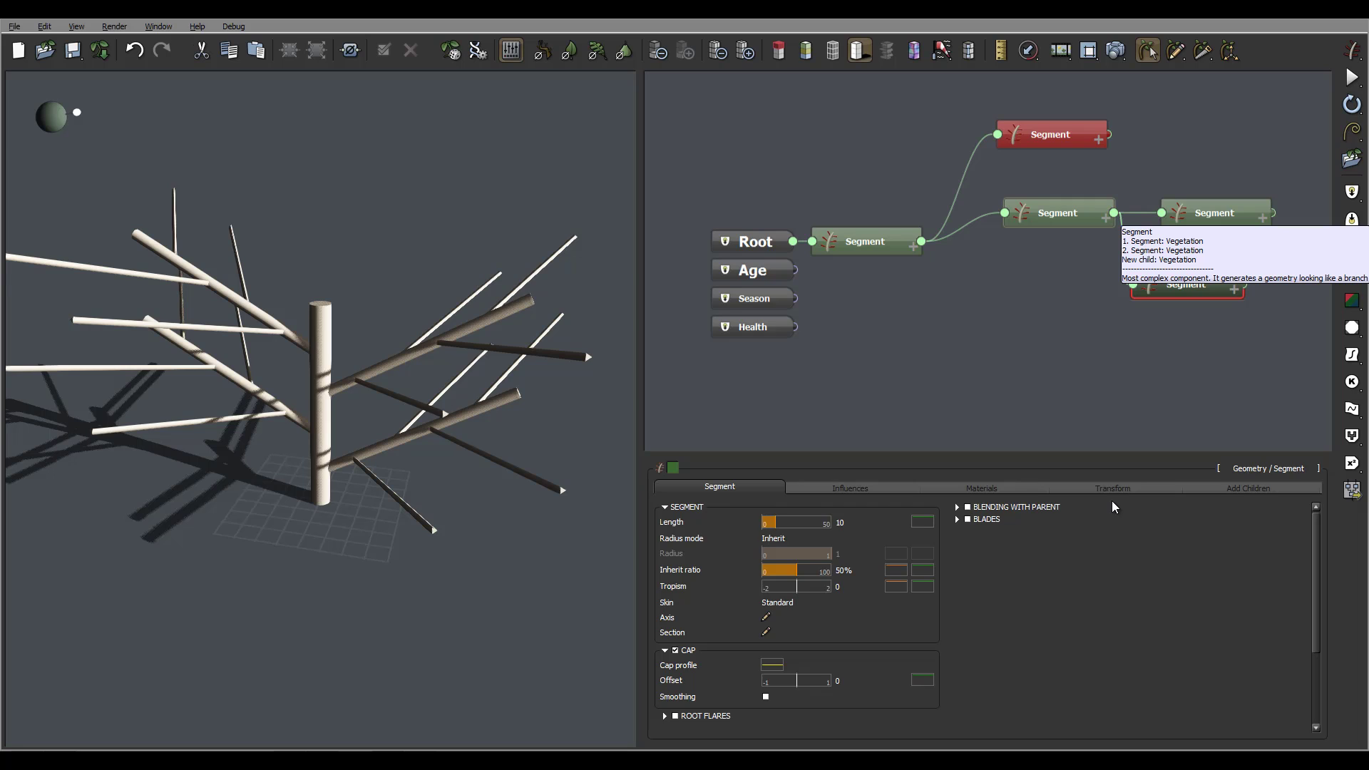
- Rename the green Segment node that carries the two child Segments as Branch
key("Left")
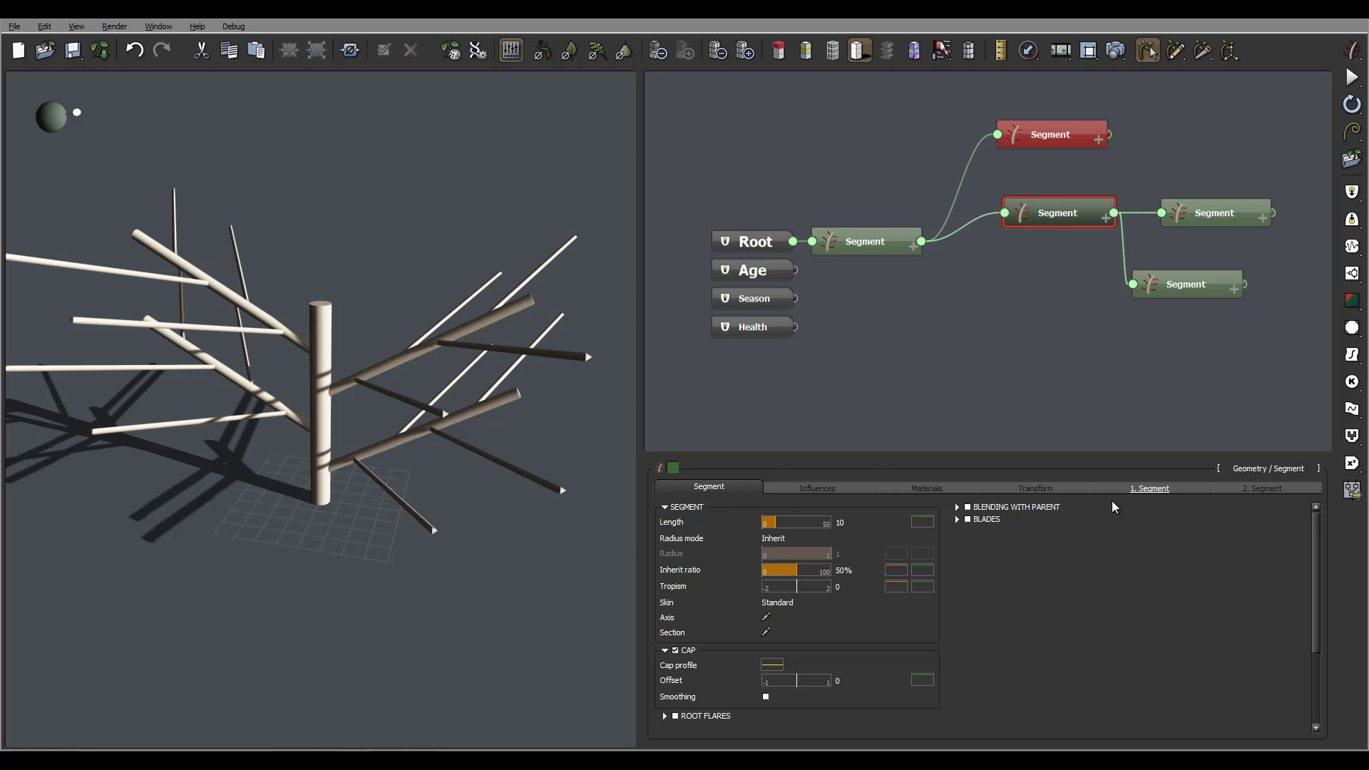
left_click(1149, 488)
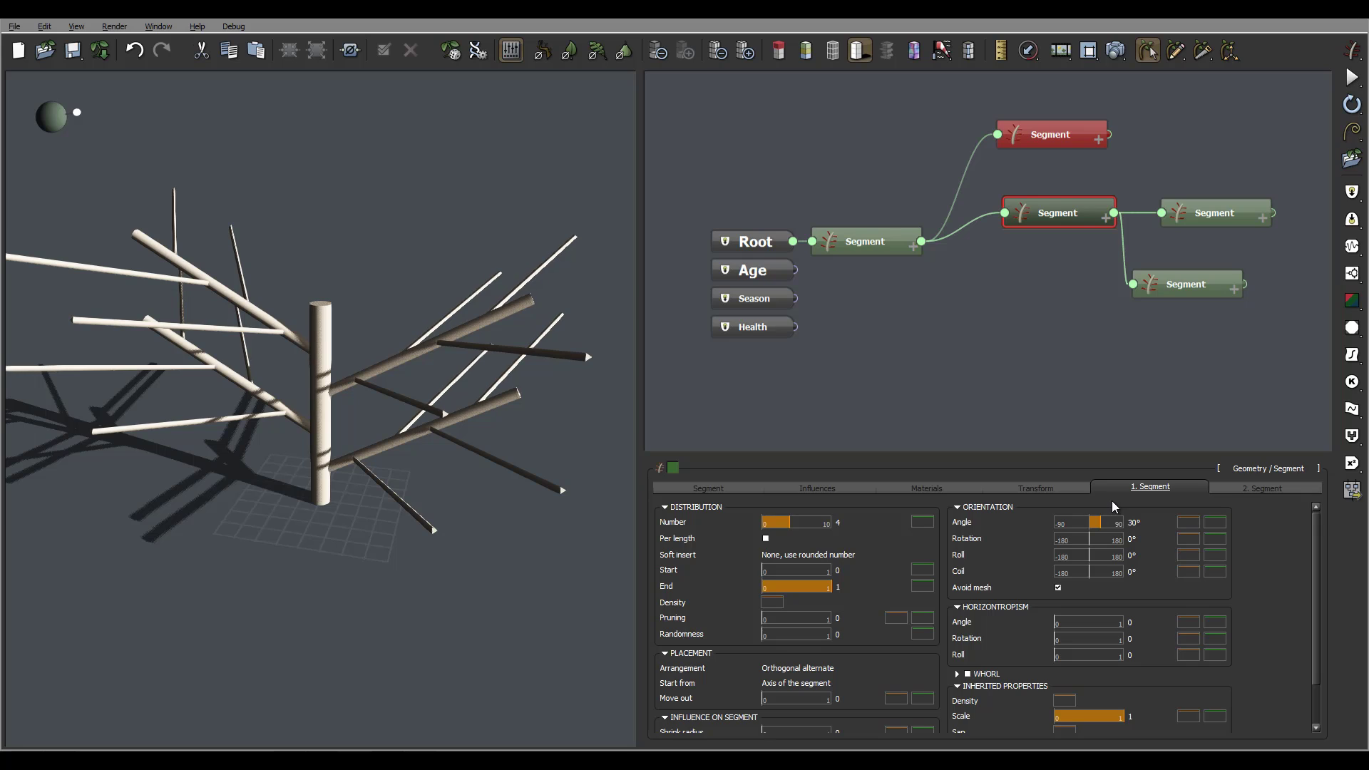
right_click(1115, 507)
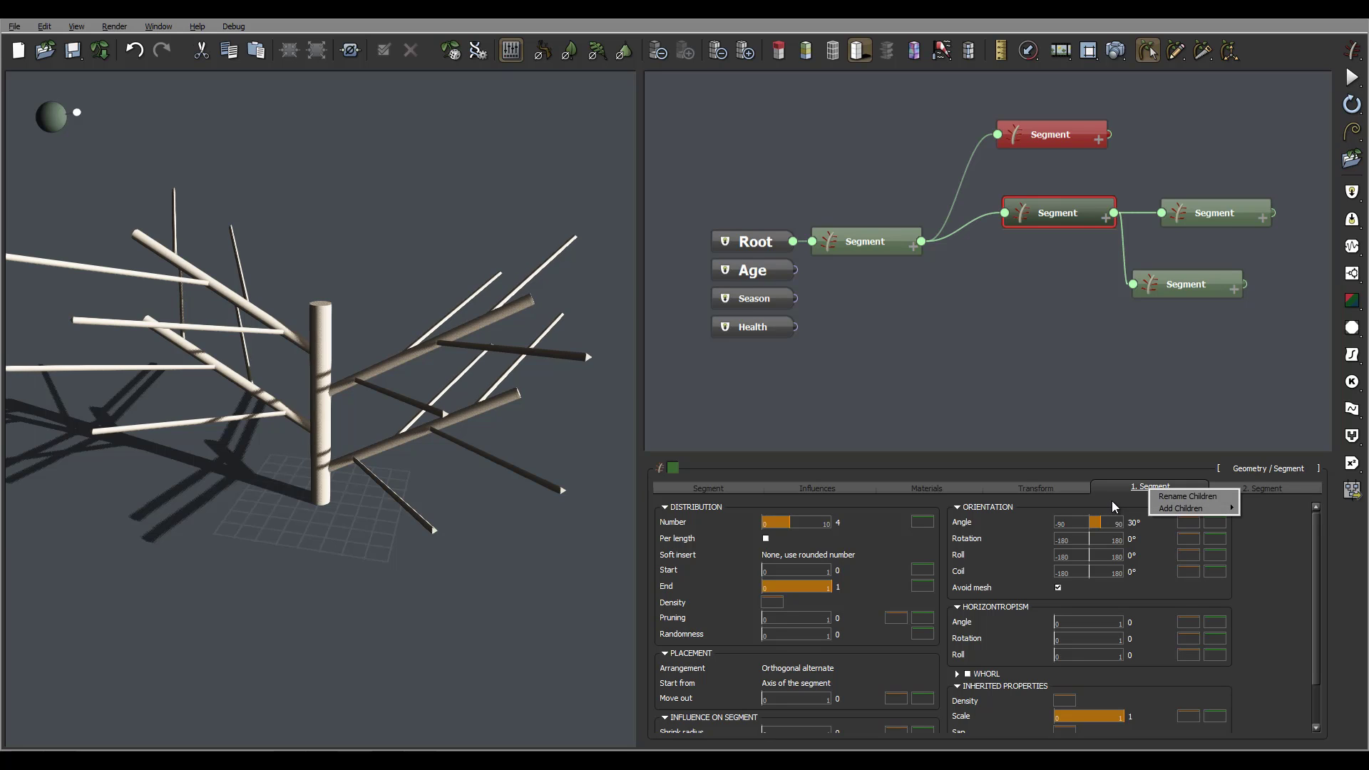
left_click(1111, 502)
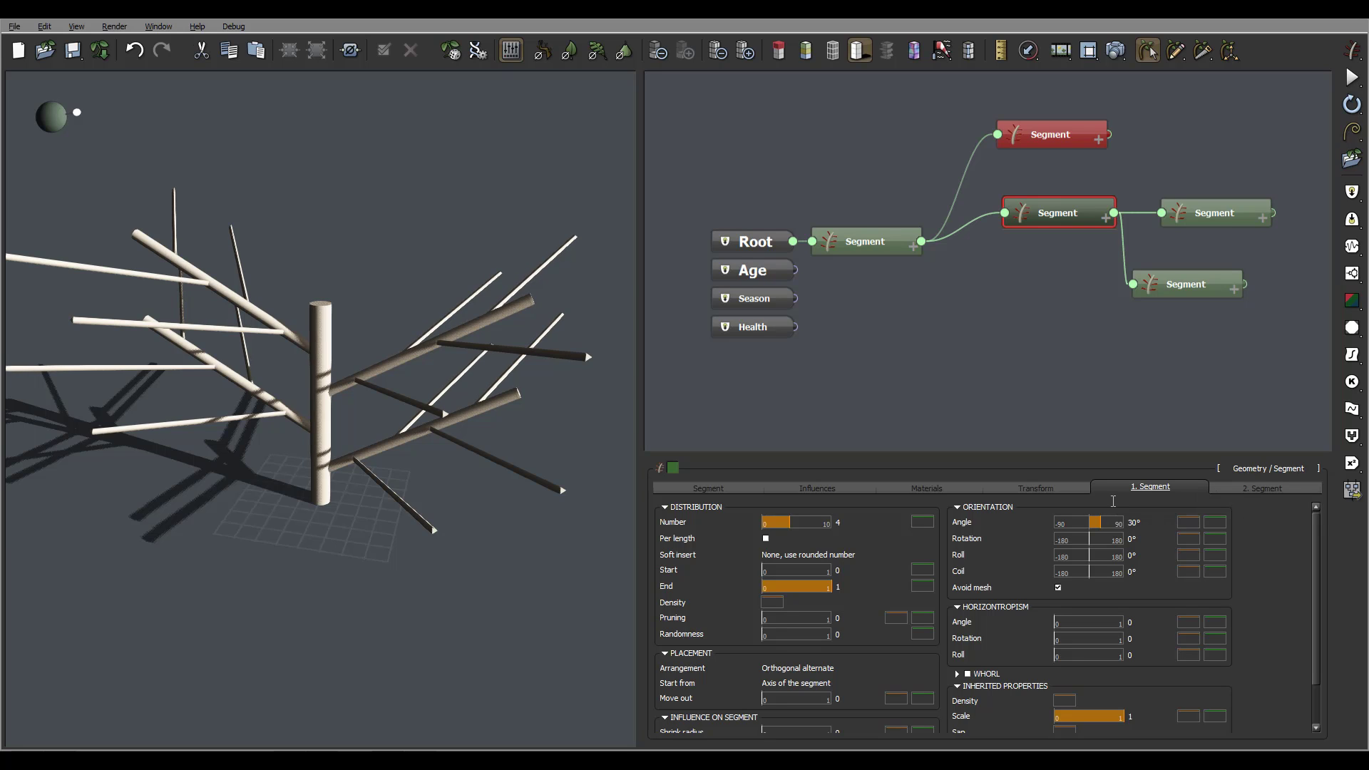
key("F2")
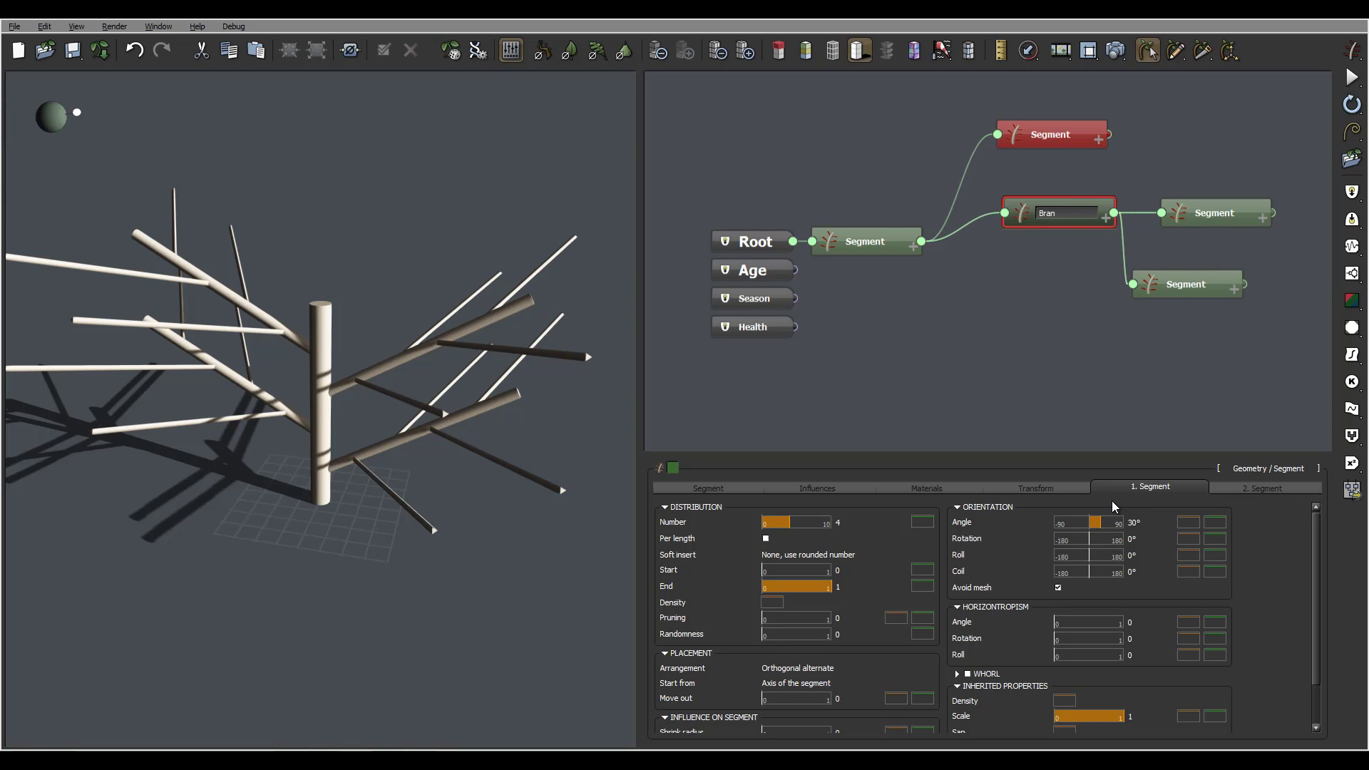
type("h")
key("Return")
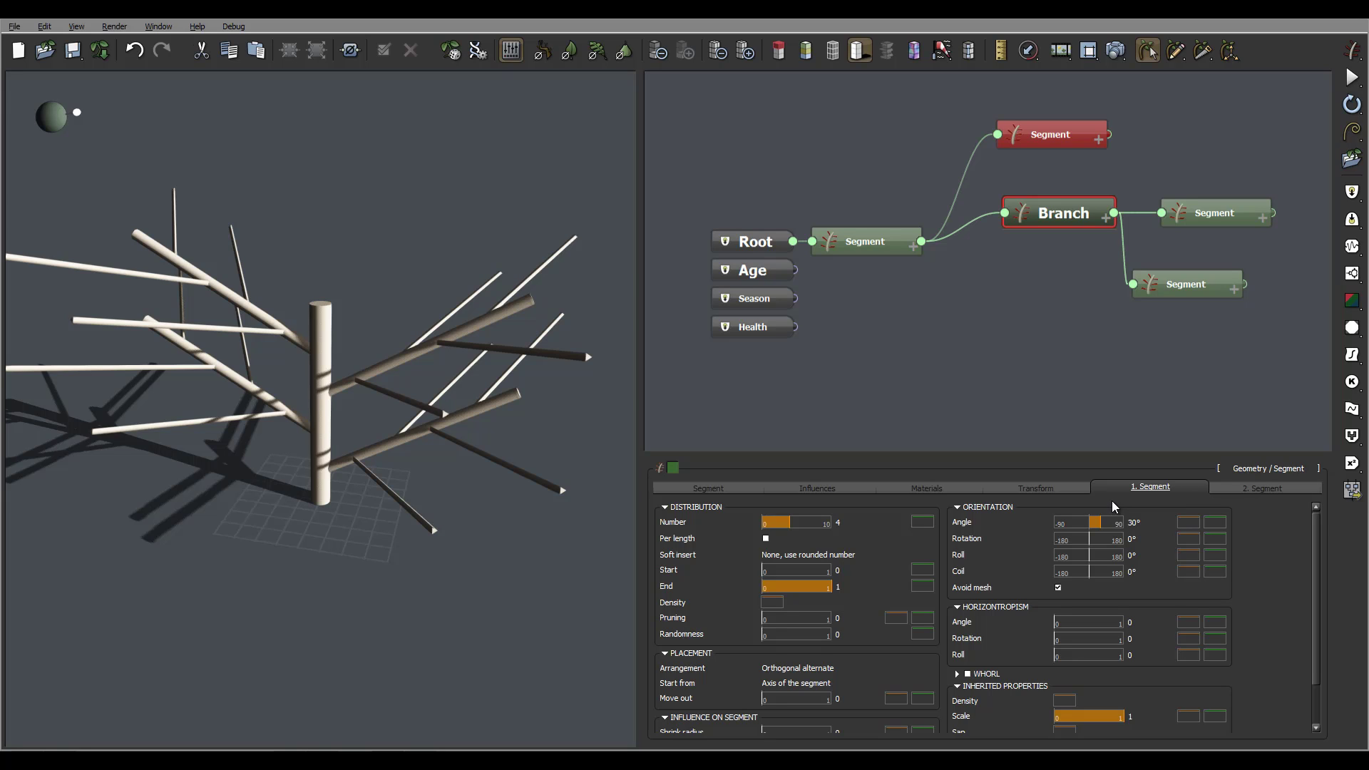
right_click(1163, 490)
key("Escape")
key("Escape")
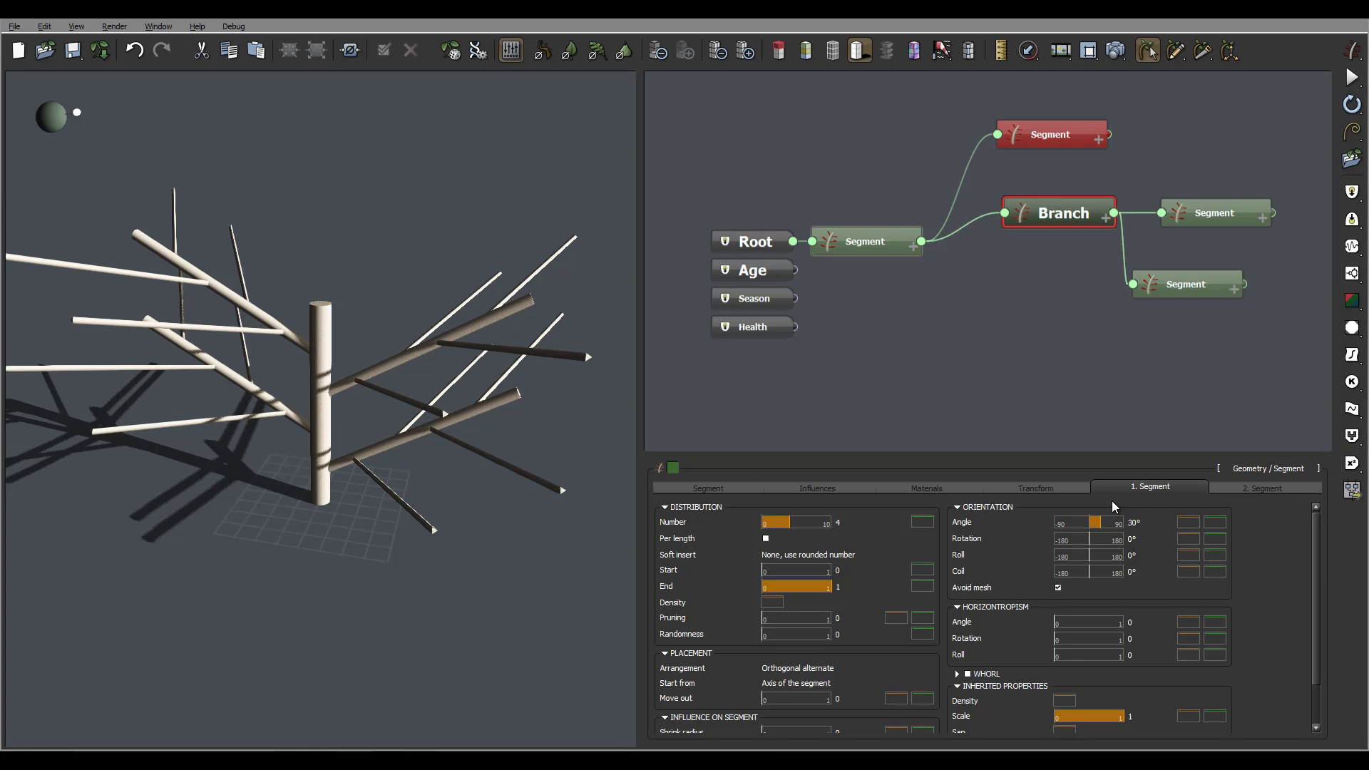
- Rename the trunk Segment's second child slot as Branch
left_click(906, 241)
left_click(1263, 488)
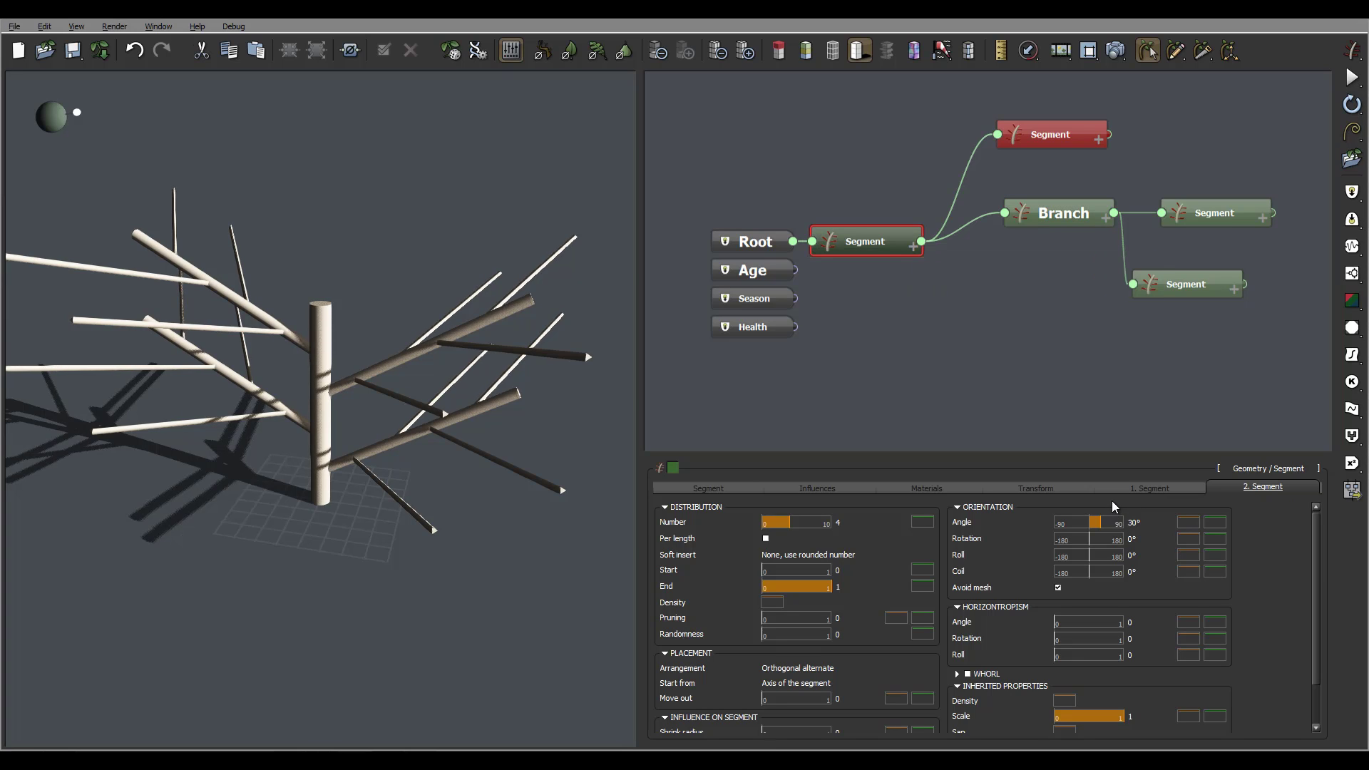
right_click(1266, 491)
left_click(1302, 499)
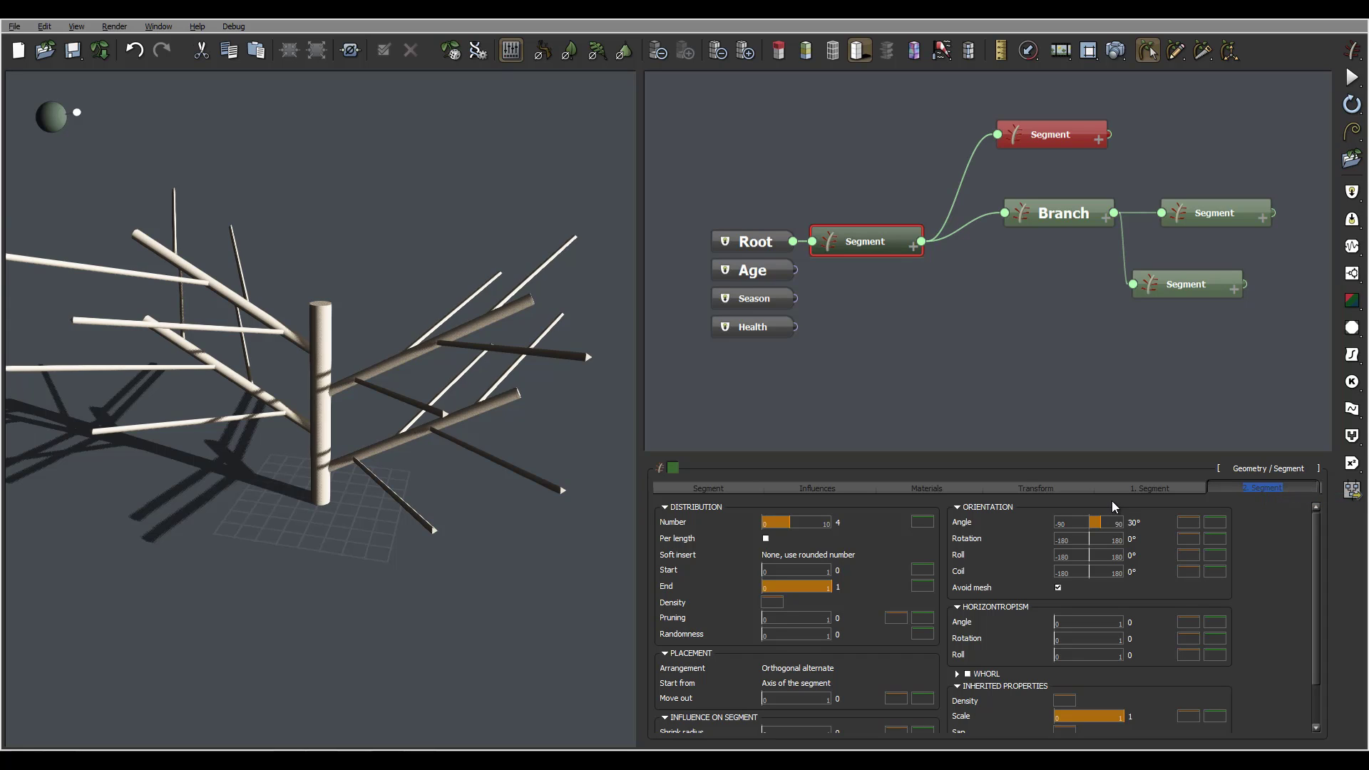
type("Branch")
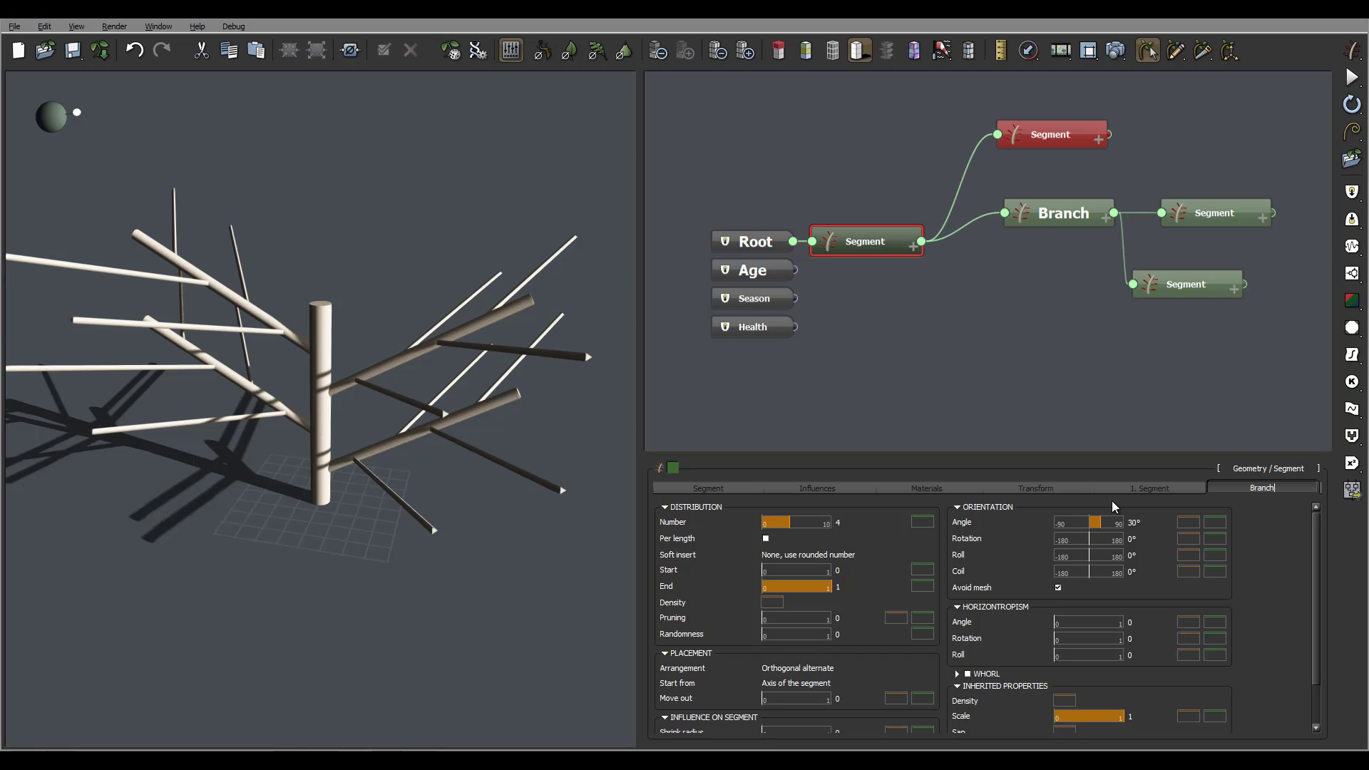
key("Escape")
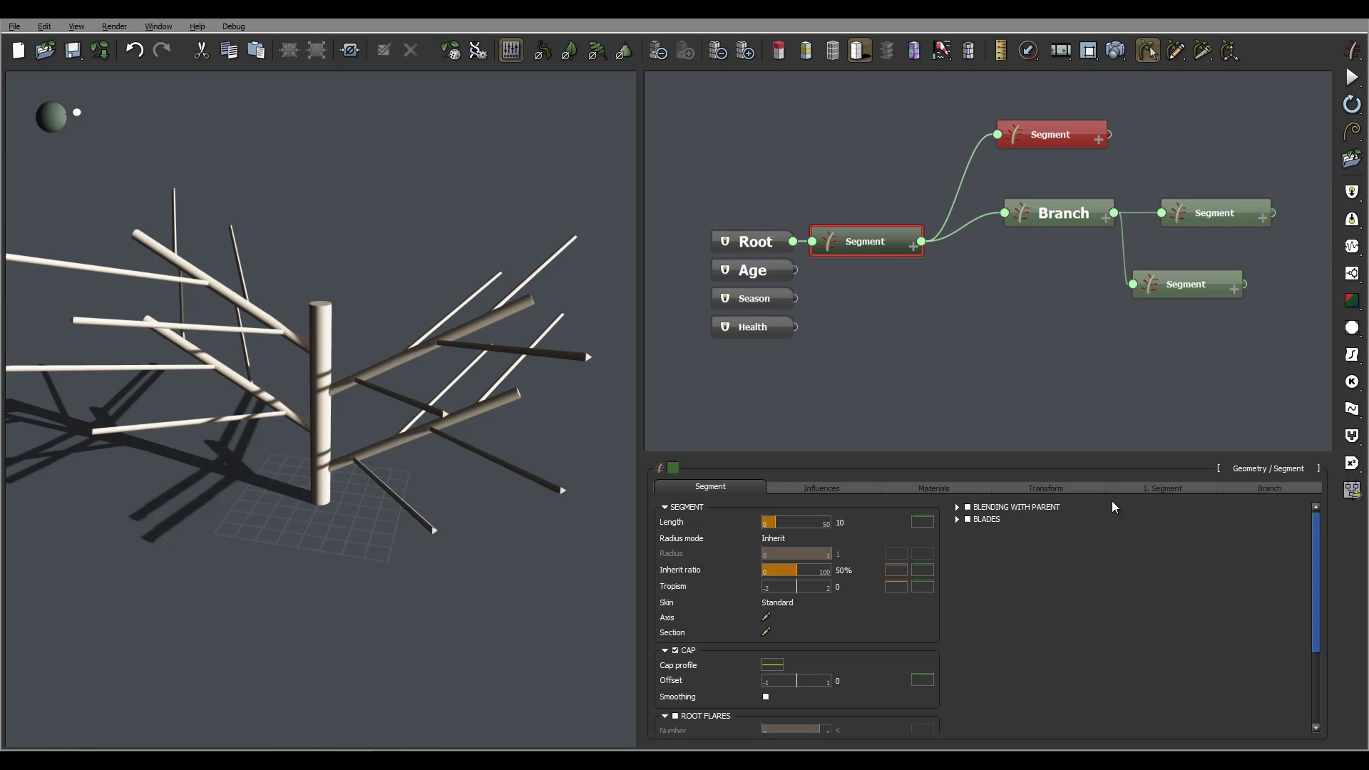
- Enable root flares on the trunk Segment and set the random variation of its Length to 3
scroll(1115, 507, "down", 3)
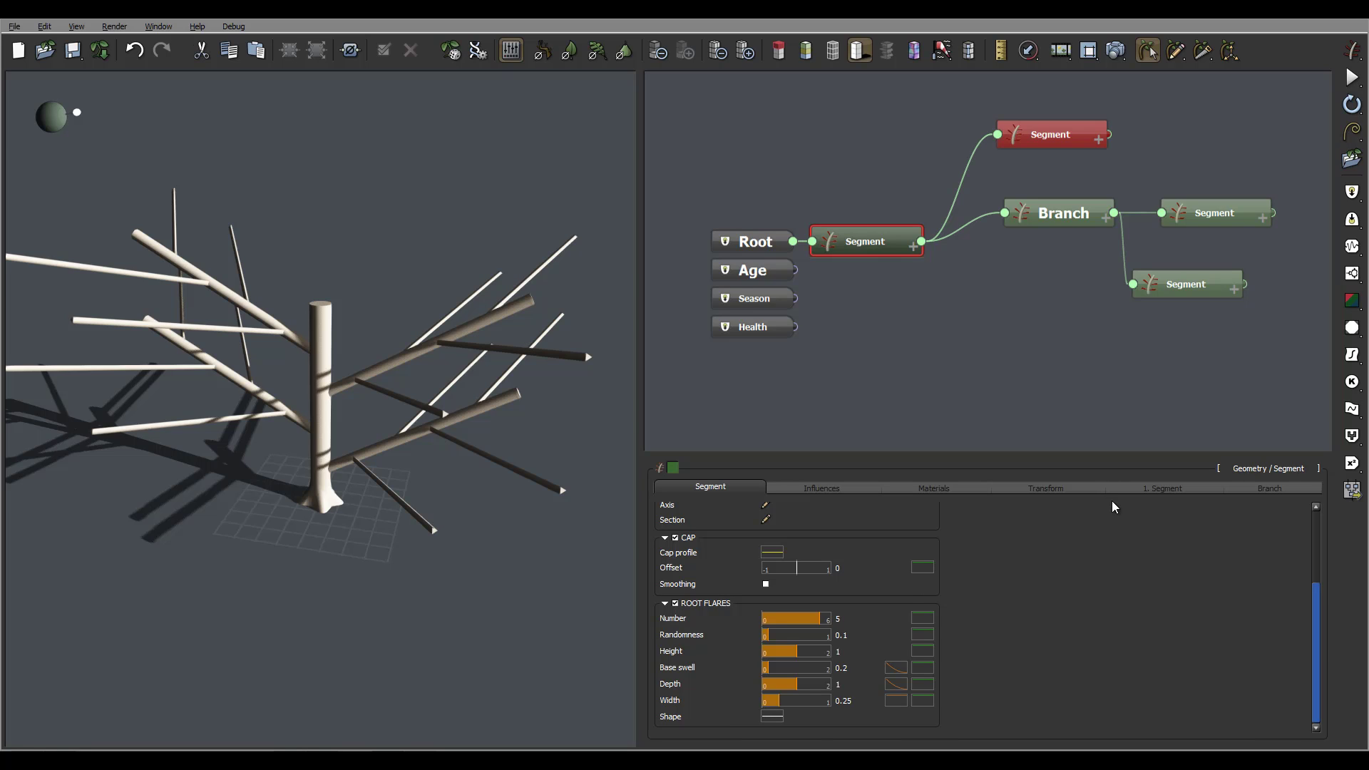
scroll(1115, 507, "up", 3)
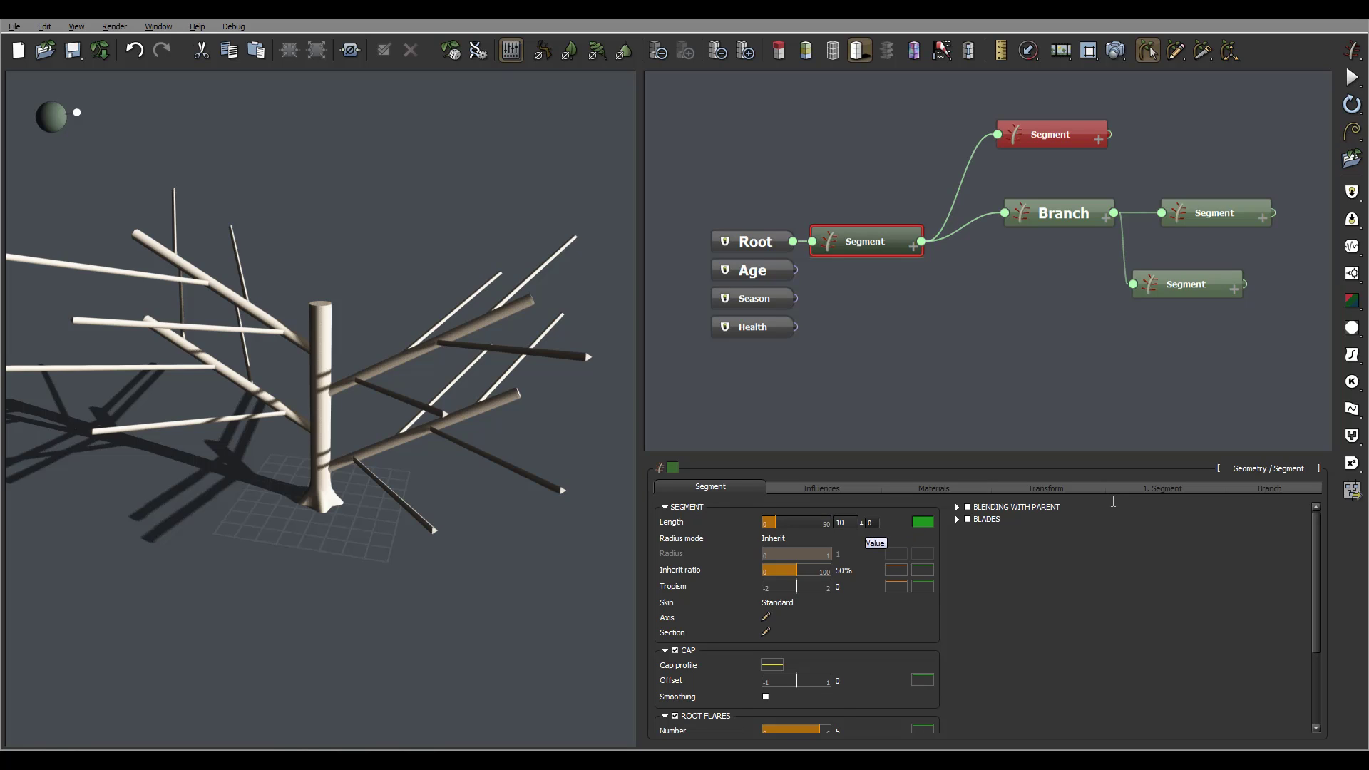
left_click(872, 523)
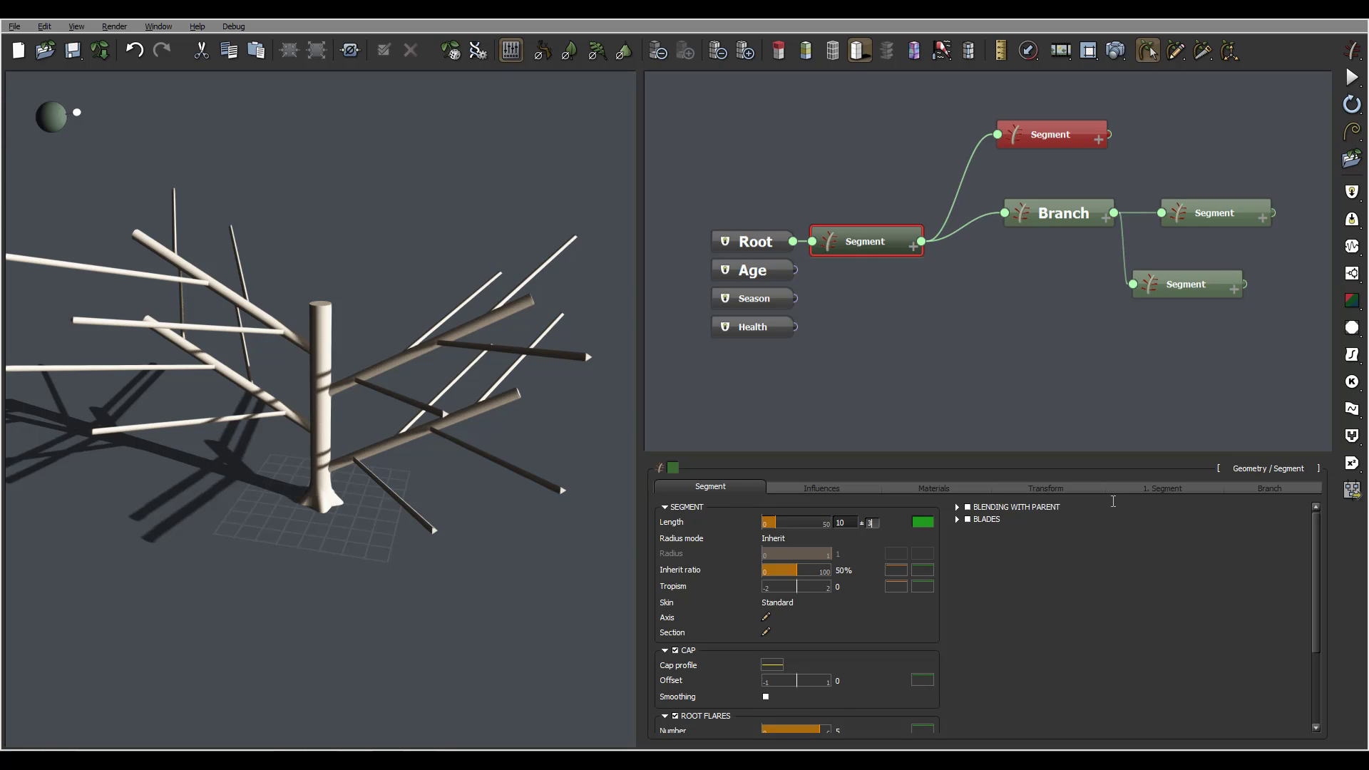
key("Return")
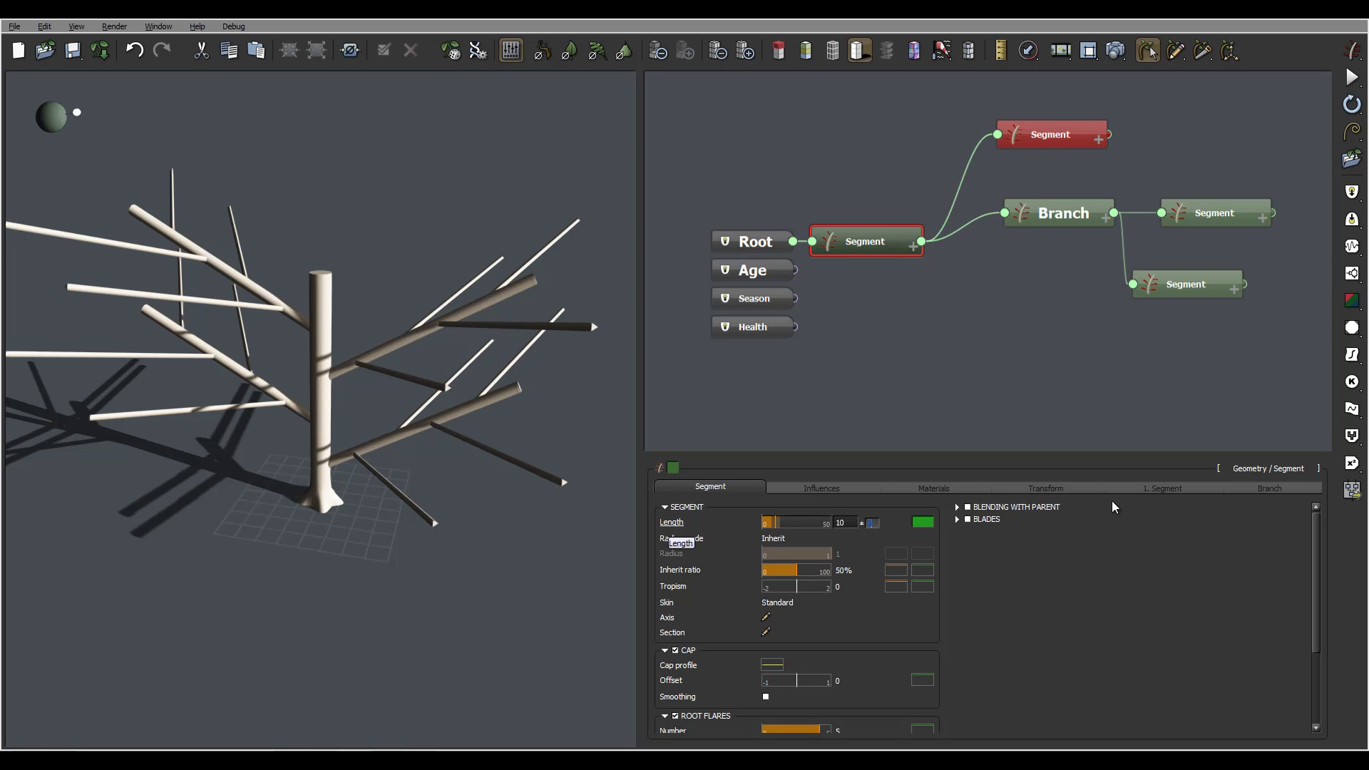
type("3")
- Review the randomness and distribution options available for the trunk Segment's Length parameter
right_click(669, 522)
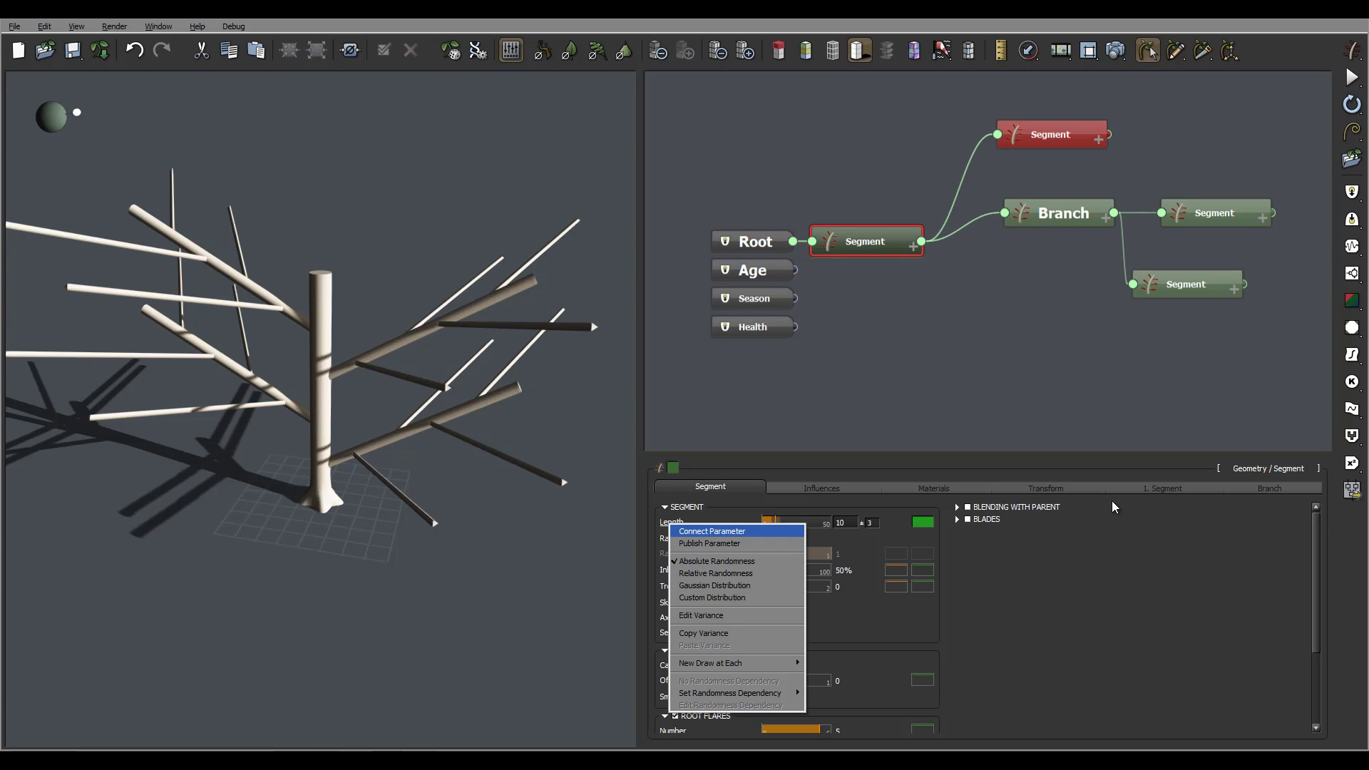
key("Down")
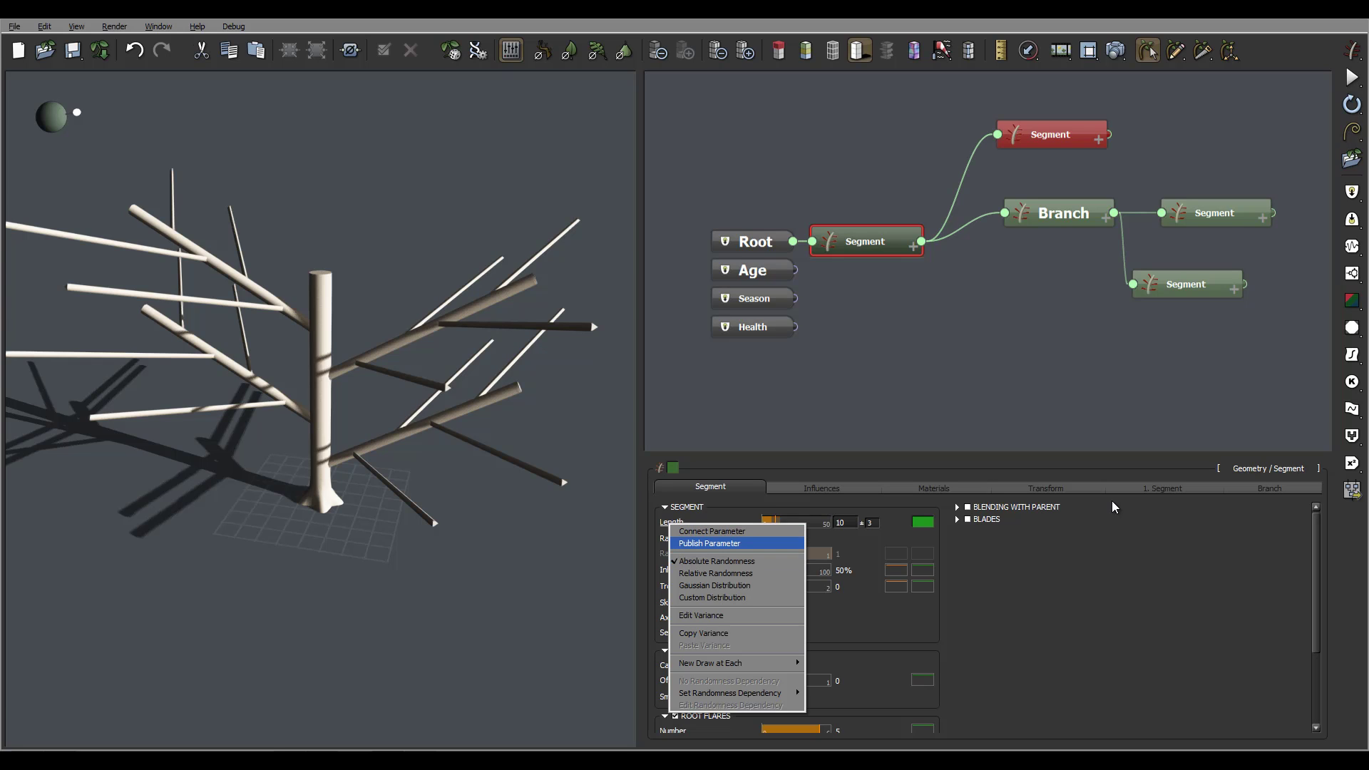
key("Down")
key("Down")
key("Down")
key("Down")
key("Down")
key("Down")
key("Down")
key("Down")
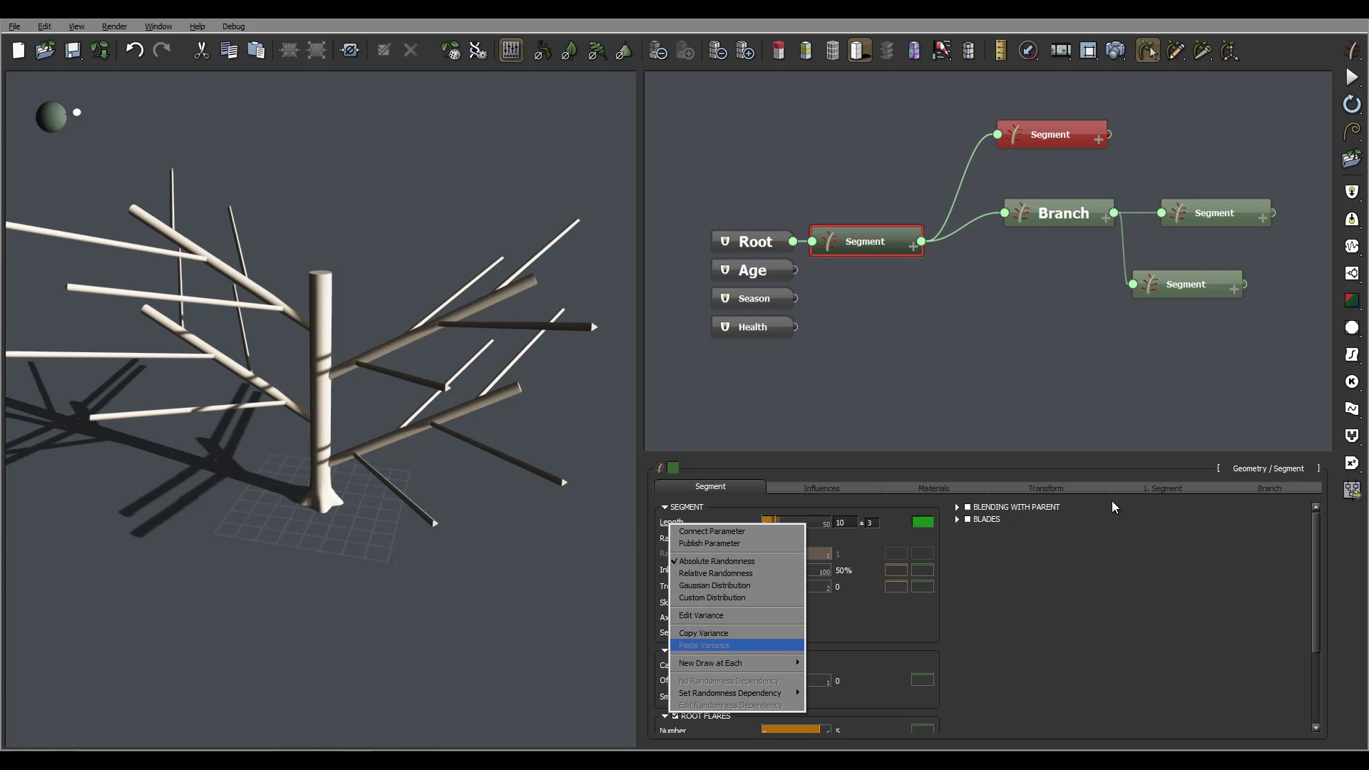
key("Up")
key("Up")
key("Up")
key("Up")
key("Up")
key("Up")
key("Up")
key("Up")
key("Up")
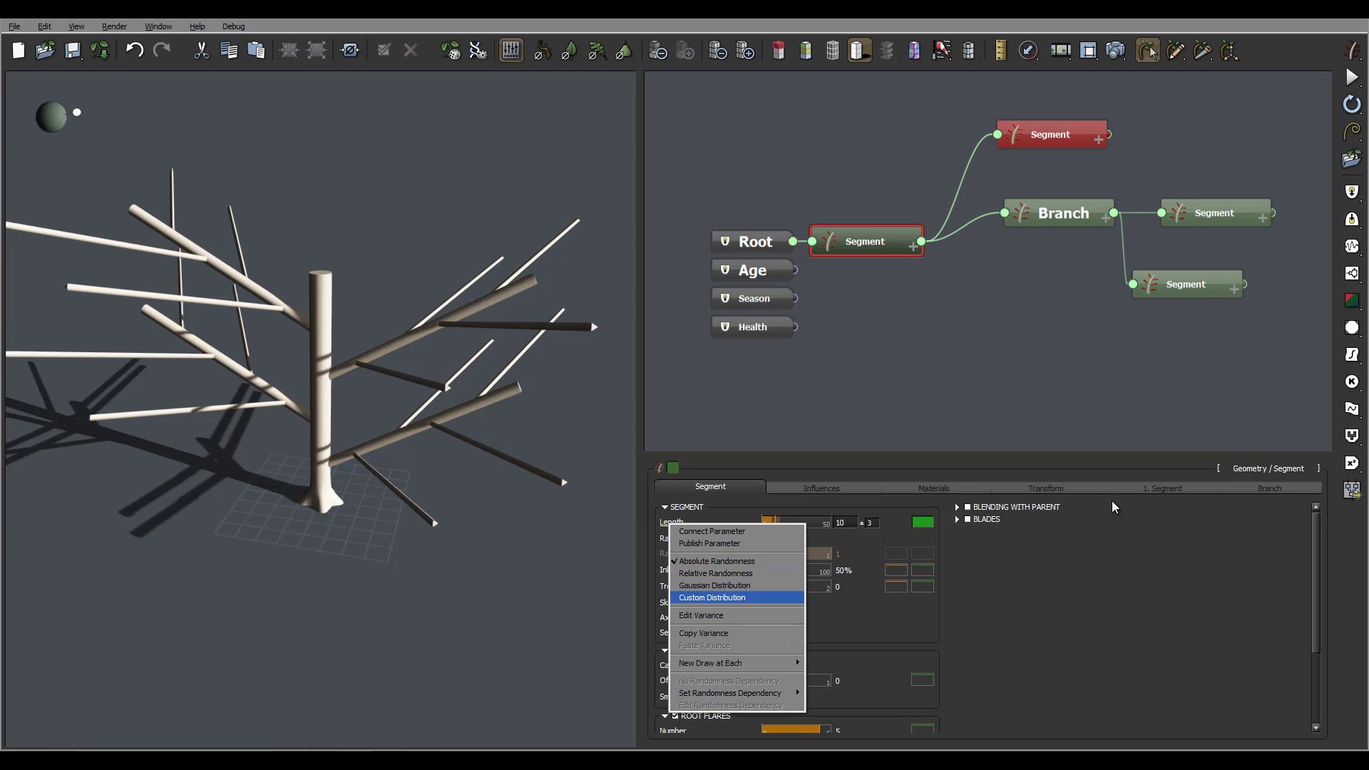
key("Down")
key("Down")
key("Down")
key("Down")
key("Down")
key("Down")
key("Down")
key("Down")
key("Down")
key("Down")
key("Down")
key("Down")
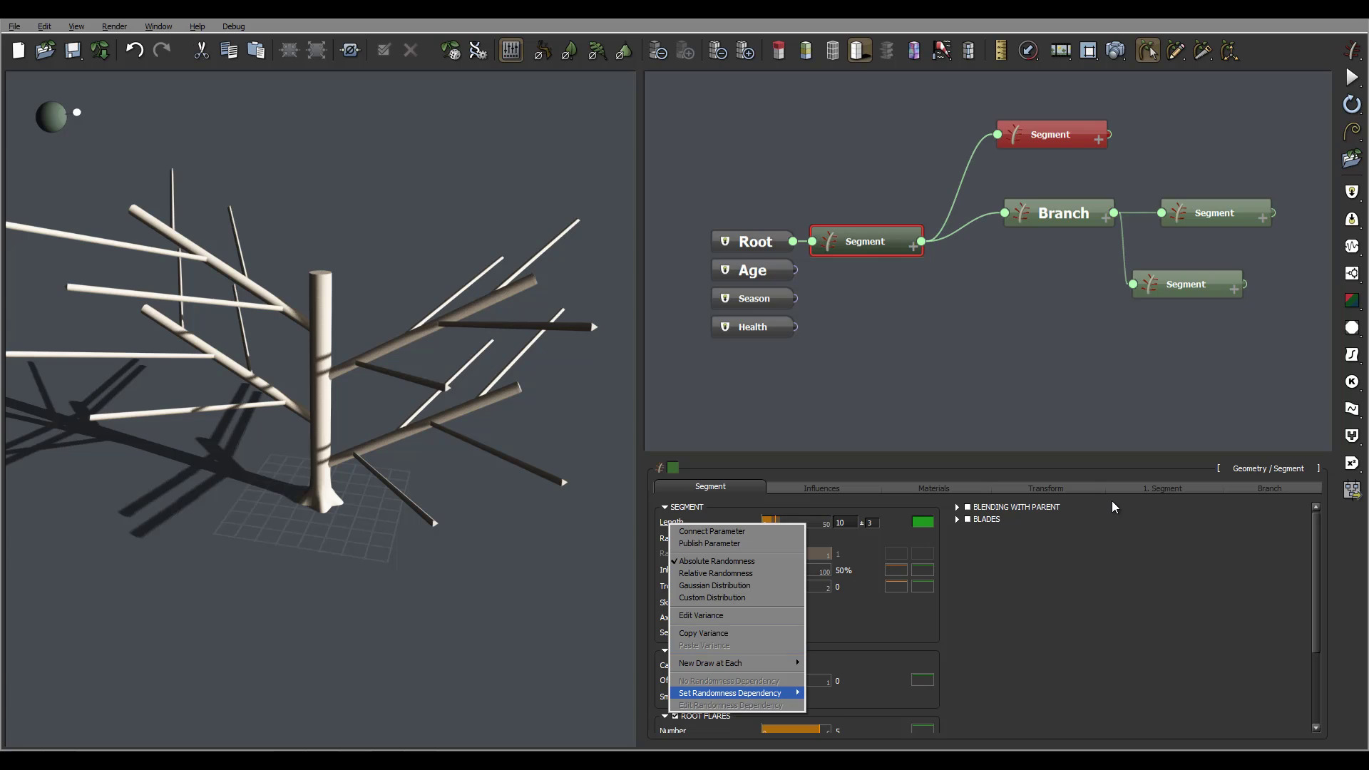
key("Up")
key("Up")
key("Escape")
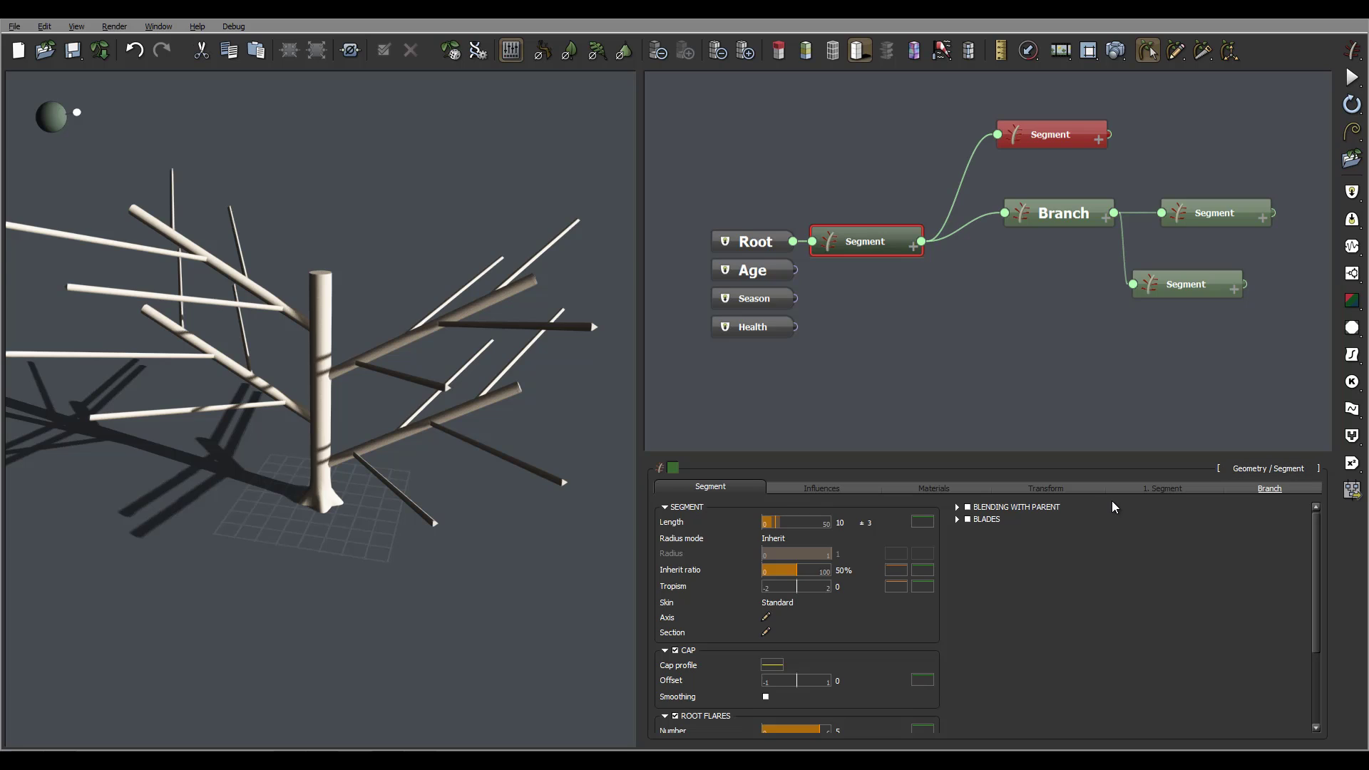
- Examine the trunk Segment's influence, material and transform settings, including the material library and the advanced material editor
key("ctrl+Tab")
key("ctrl+shift+Tab")
key("ctrl+Tab")
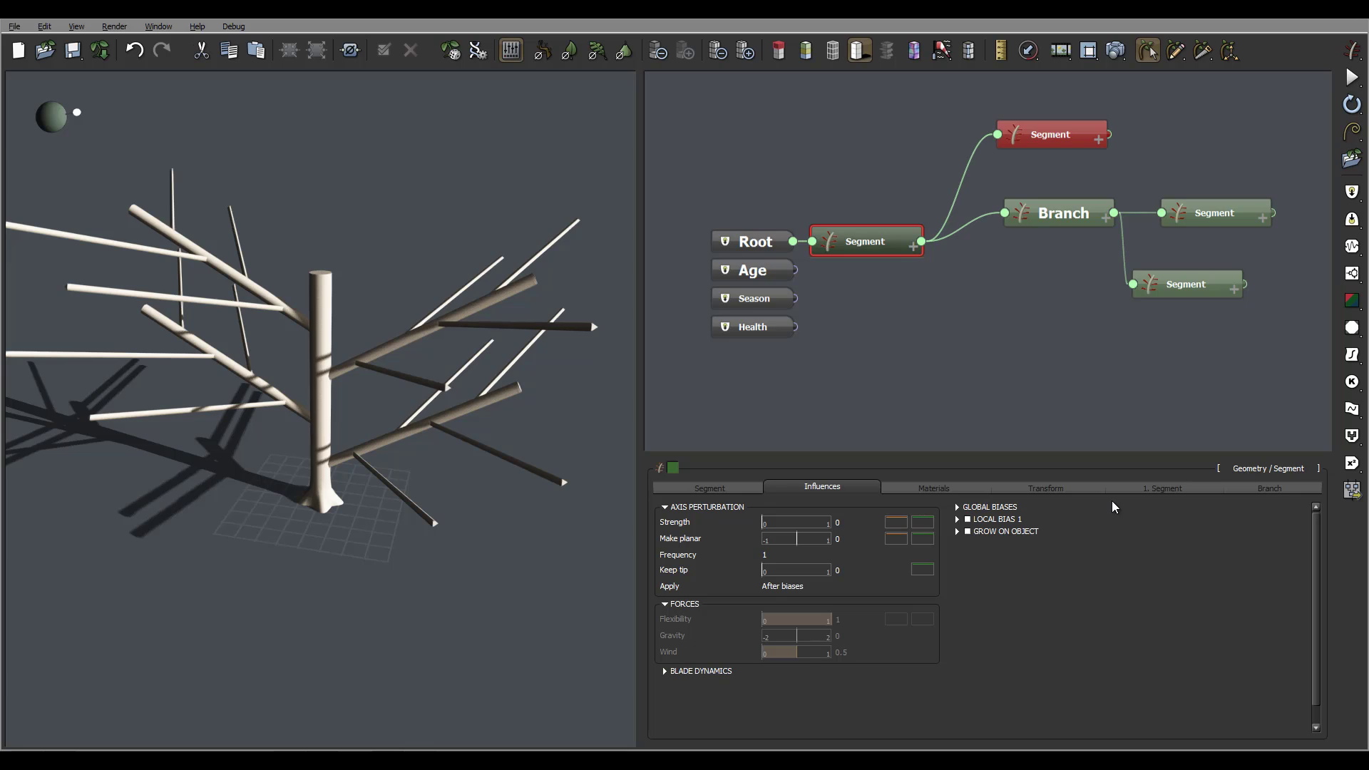
key("ctrl+Tab")
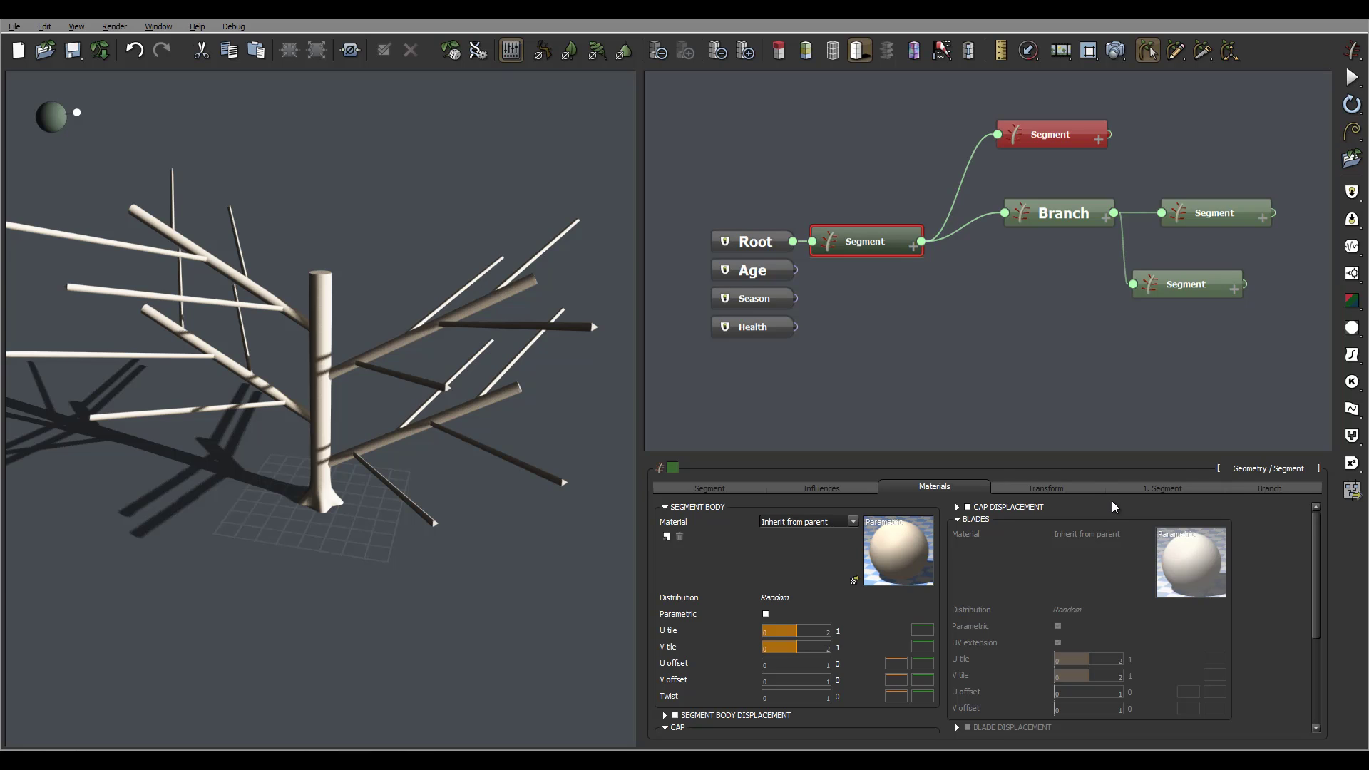
left_click(898, 550)
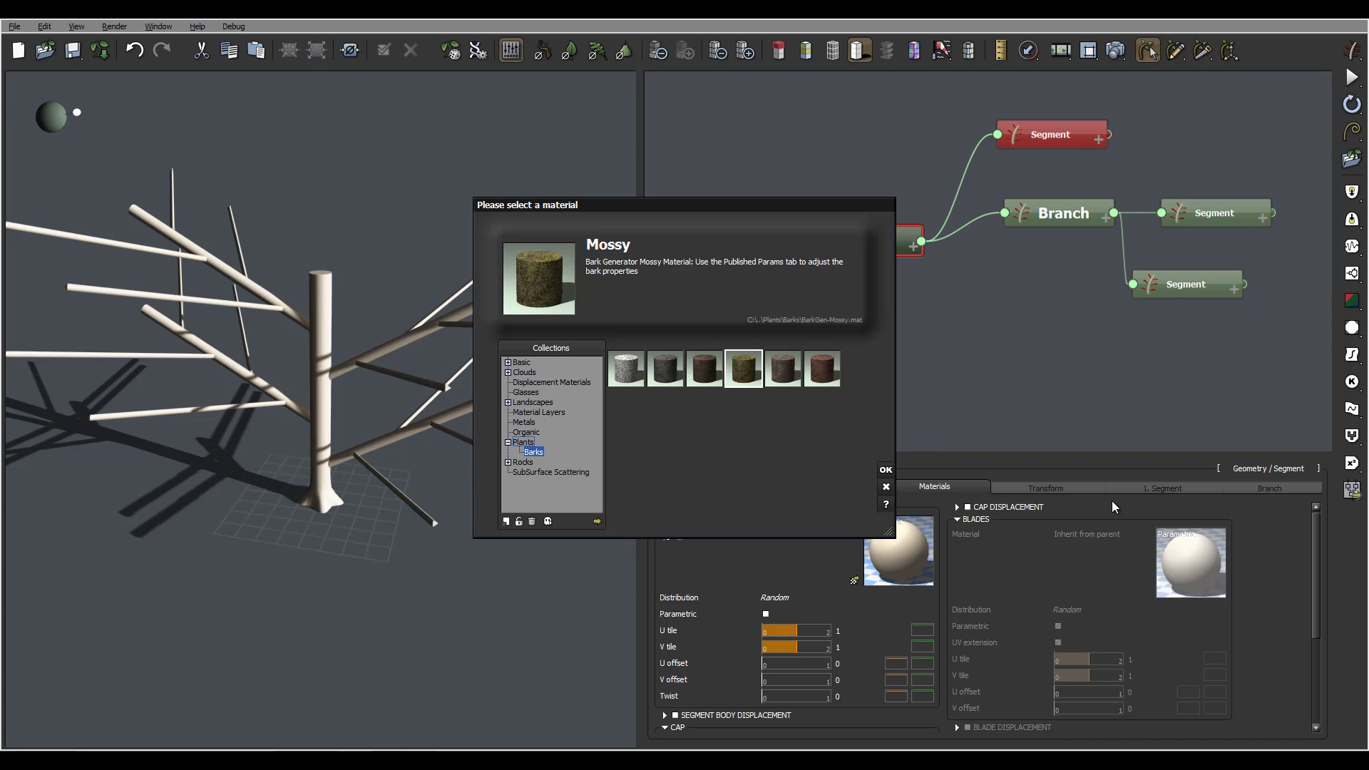
key("Escape")
double_click(898, 550)
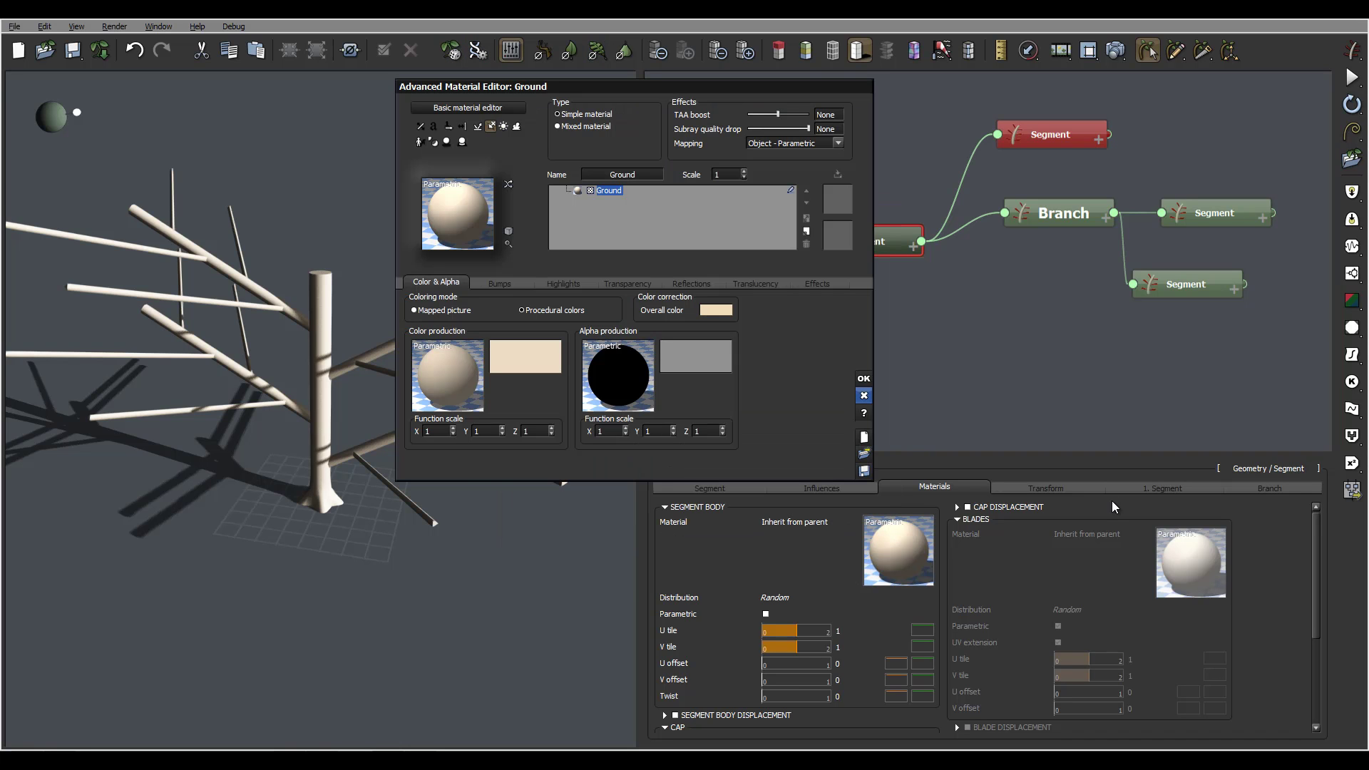
key("Escape")
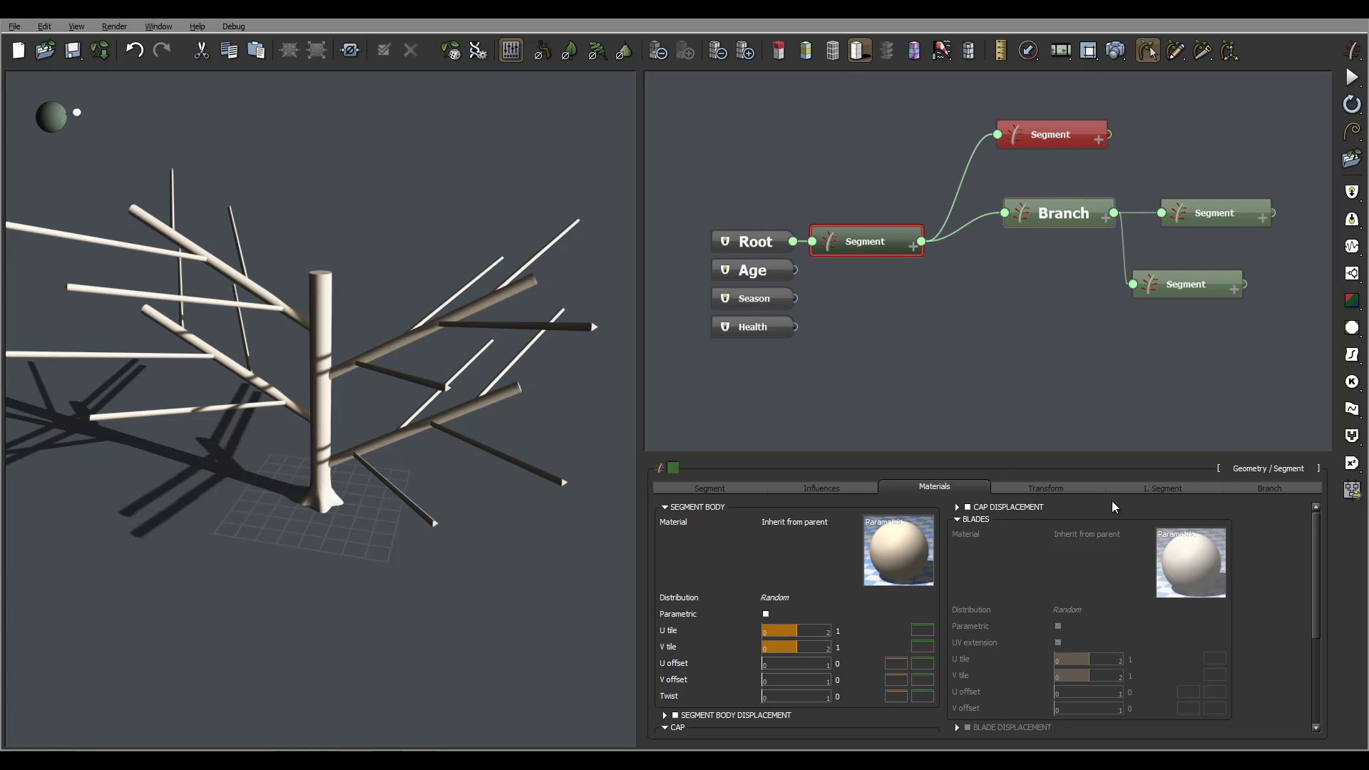
left_click(1045, 488)
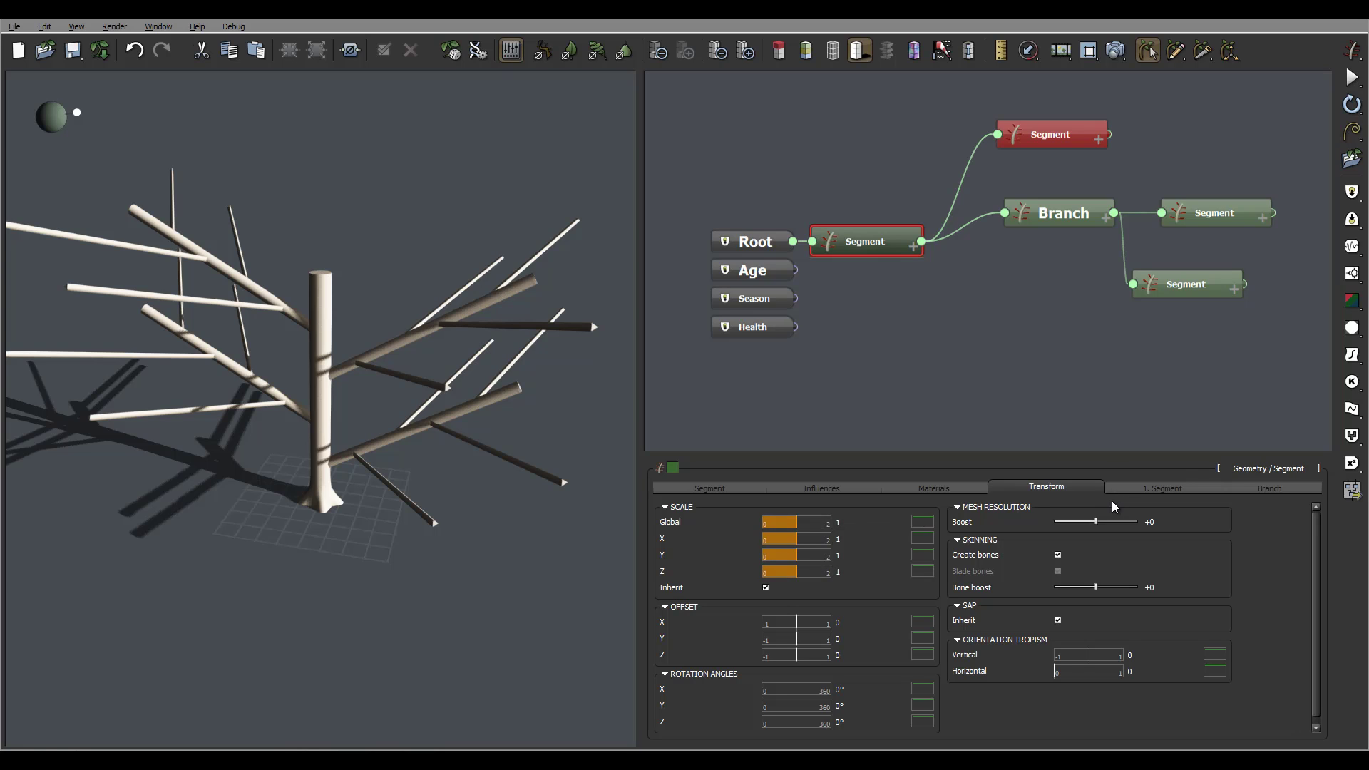
key("ctrl+Tab")
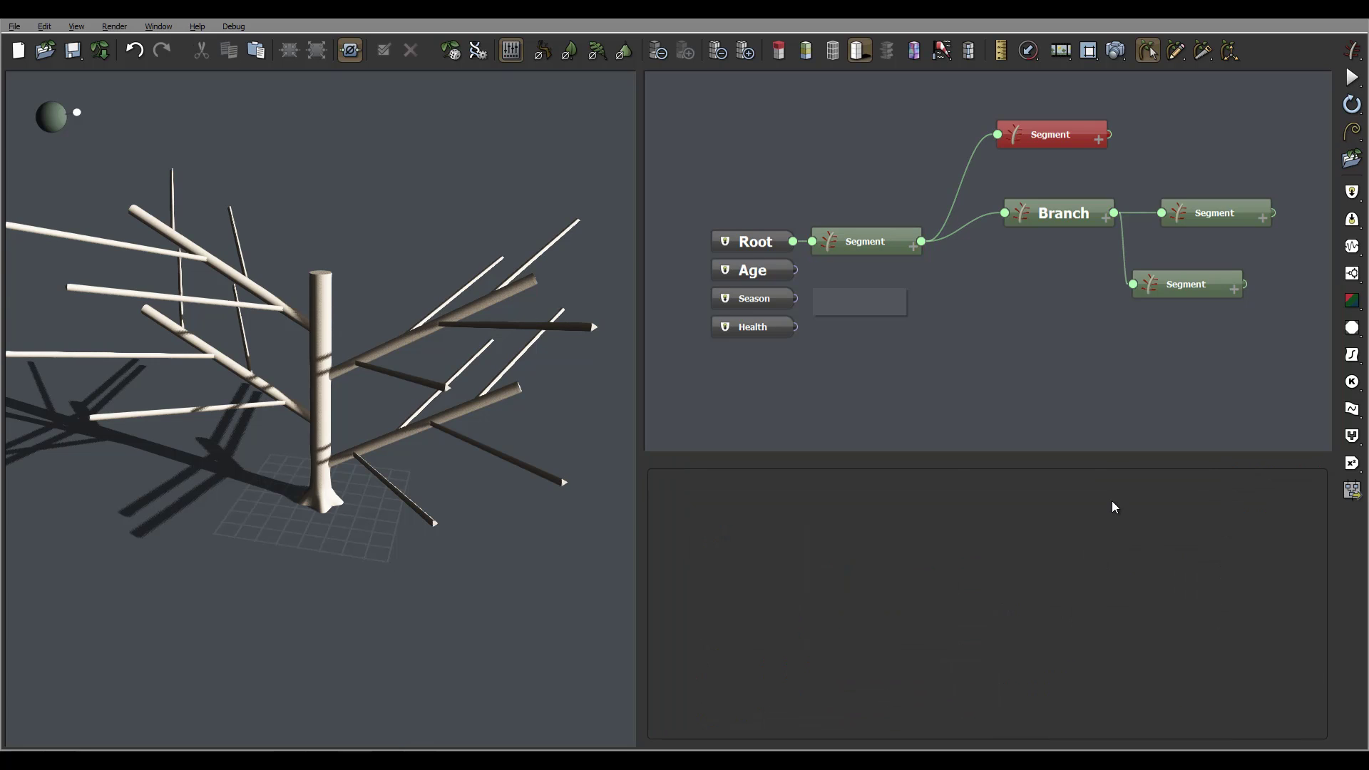
- Add a Hydra geometry node as a second child of Root, below the trunk Segment
key("space")
key("Down")
key("Right")
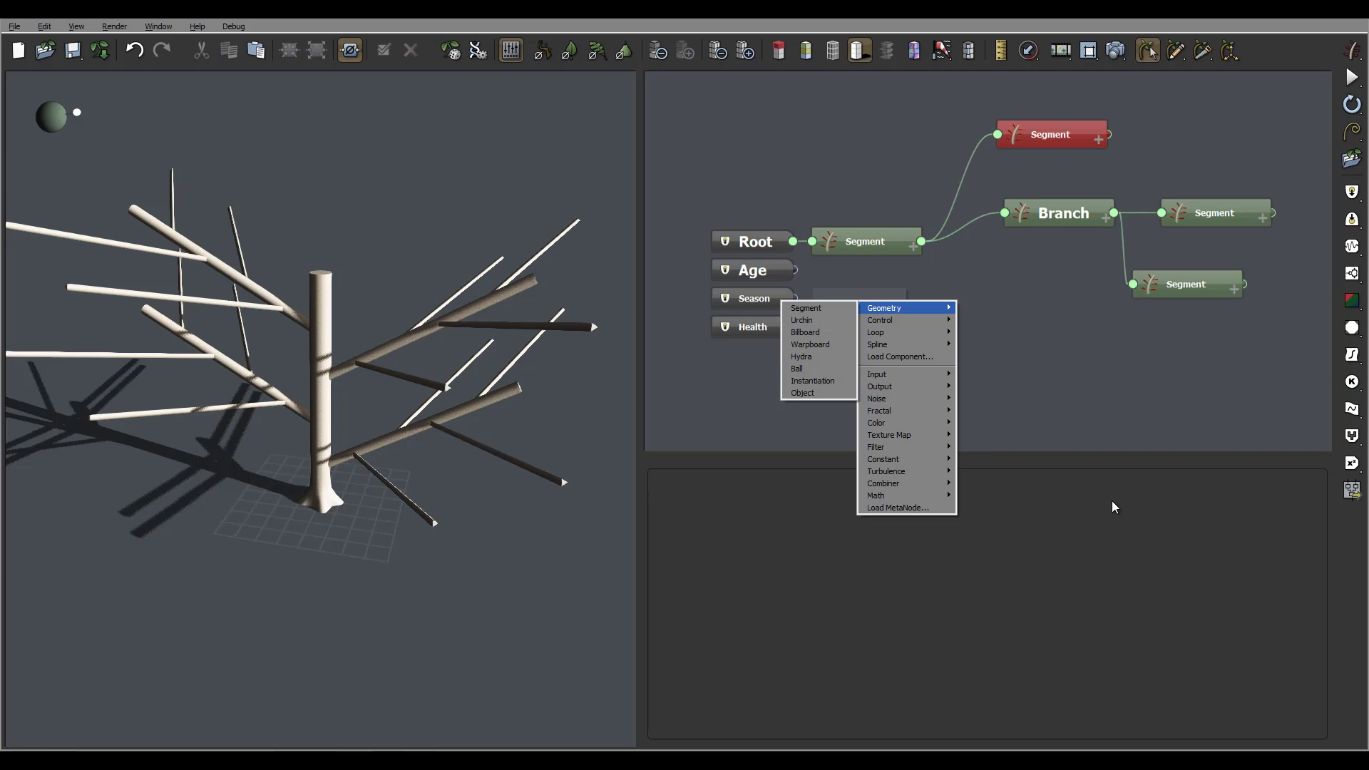
key("Down")
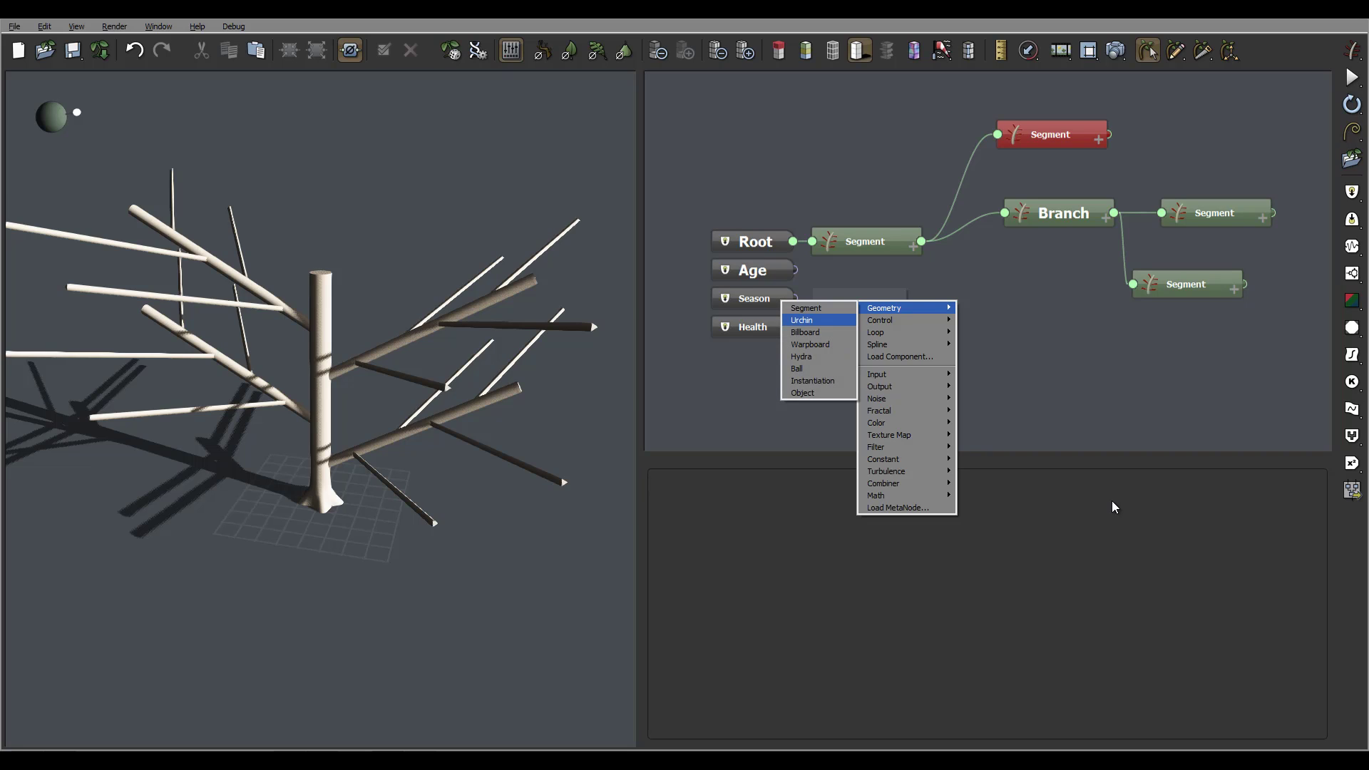
key("Down")
key("Down")
key("Down")
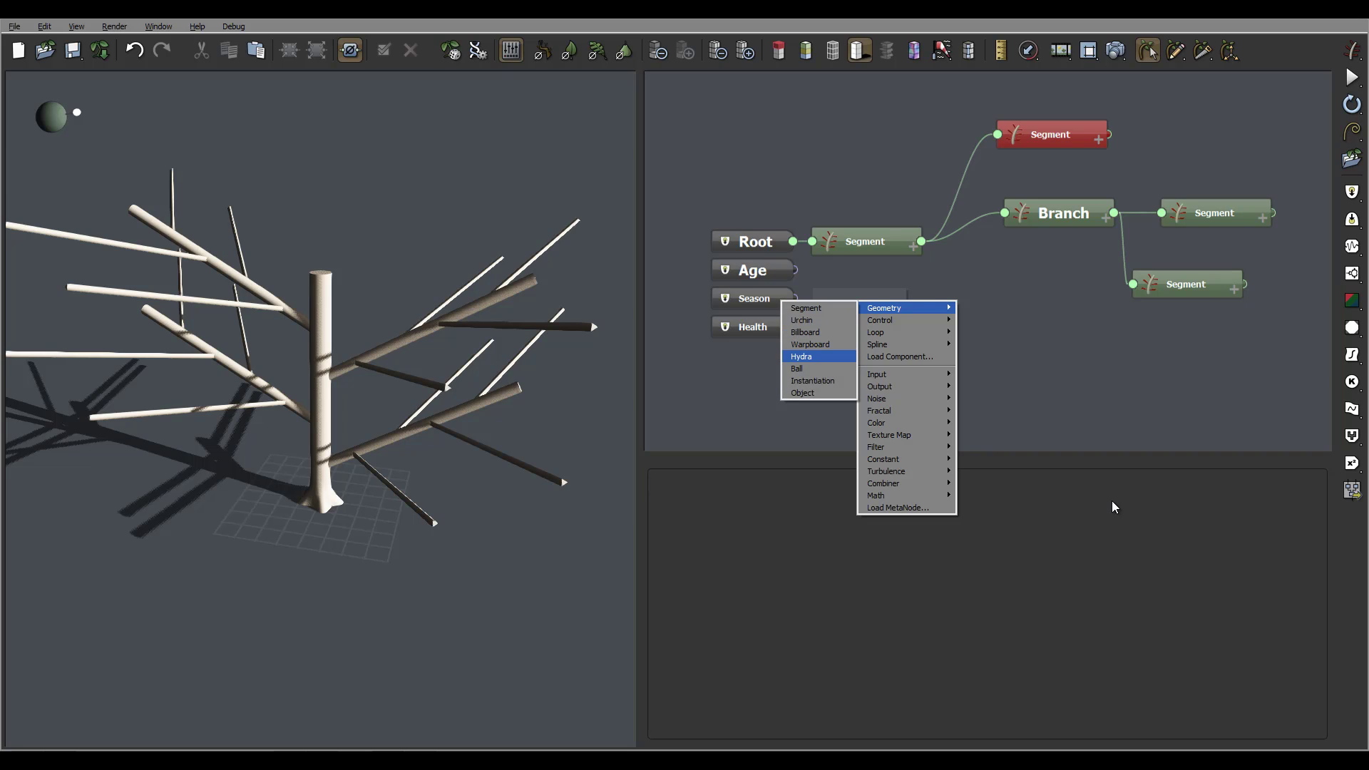
key("Return")
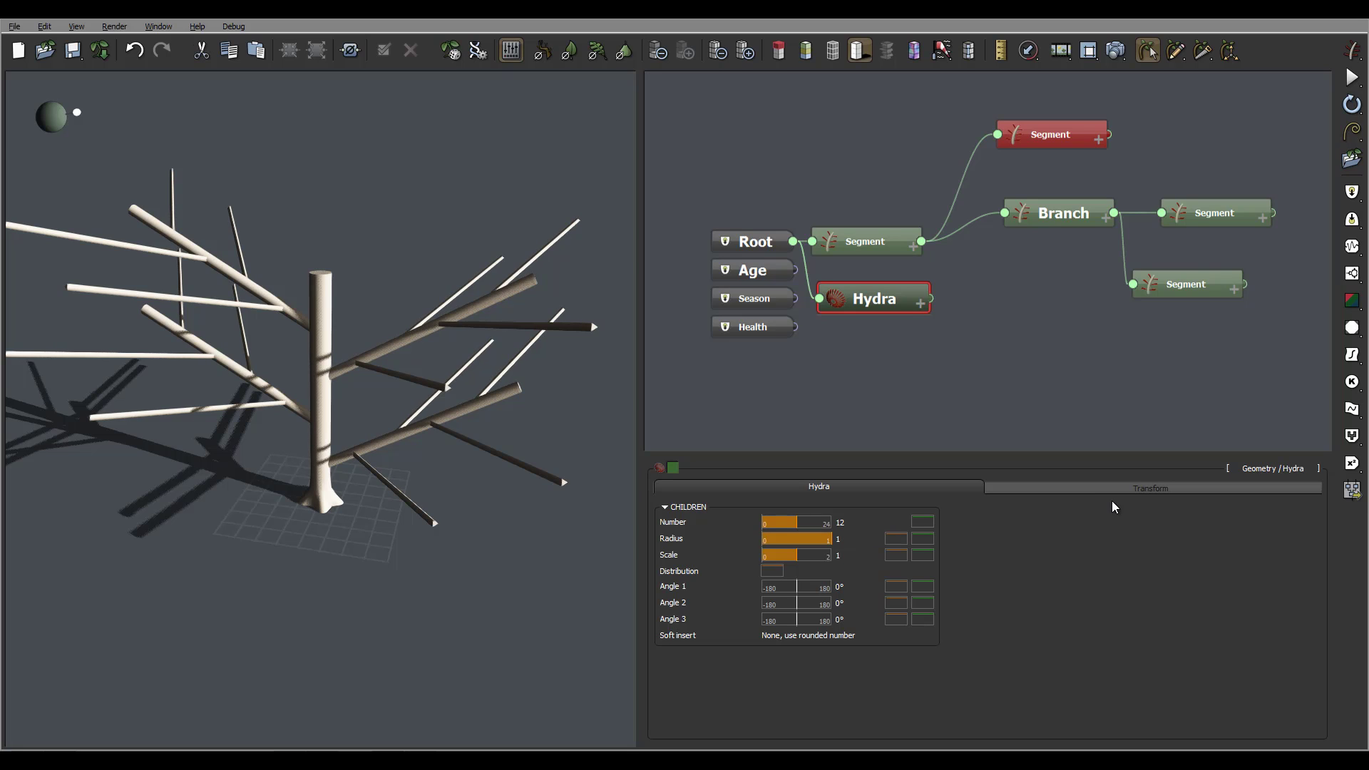
- Check the Hydra node's transform and children settings and reconnect the red Segment from the trunk to the Hydra
left_click(1115, 492)
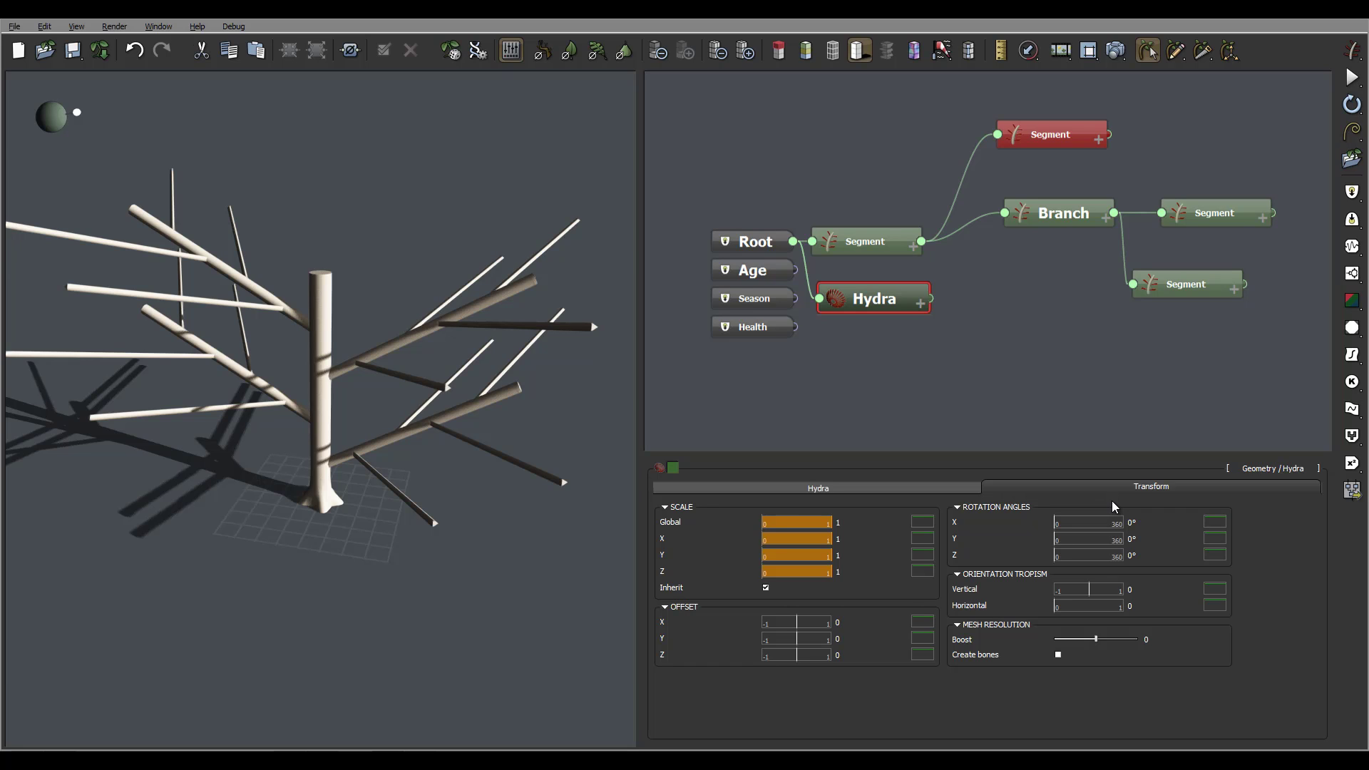
left_click(819, 488)
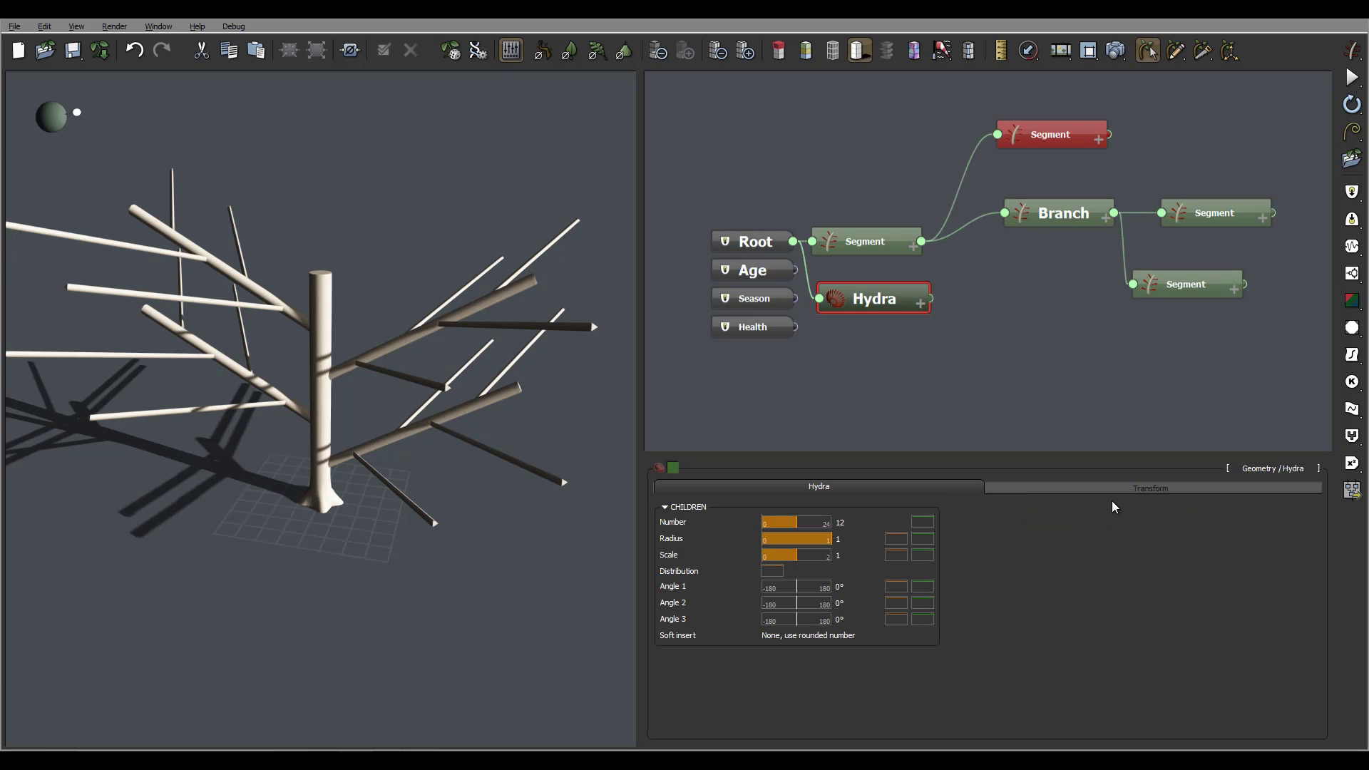
mouse_move(996, 134)
left_mouse_down()
mouse_move(983, 306)
mouse_move(929, 298)
left_mouse_up()
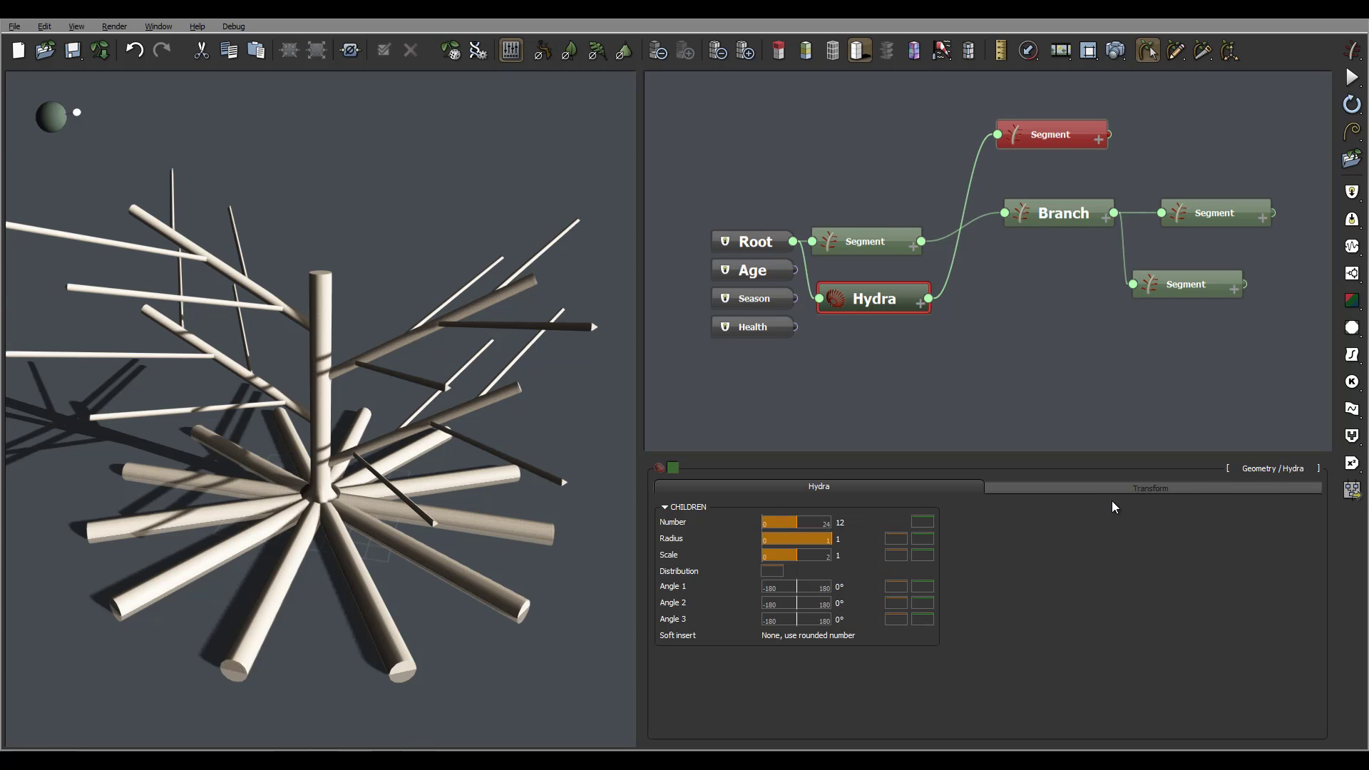
- Reconnect the upper child Segment of Branch to the red Segment's 1. Segment slot
left_click(1051, 134)
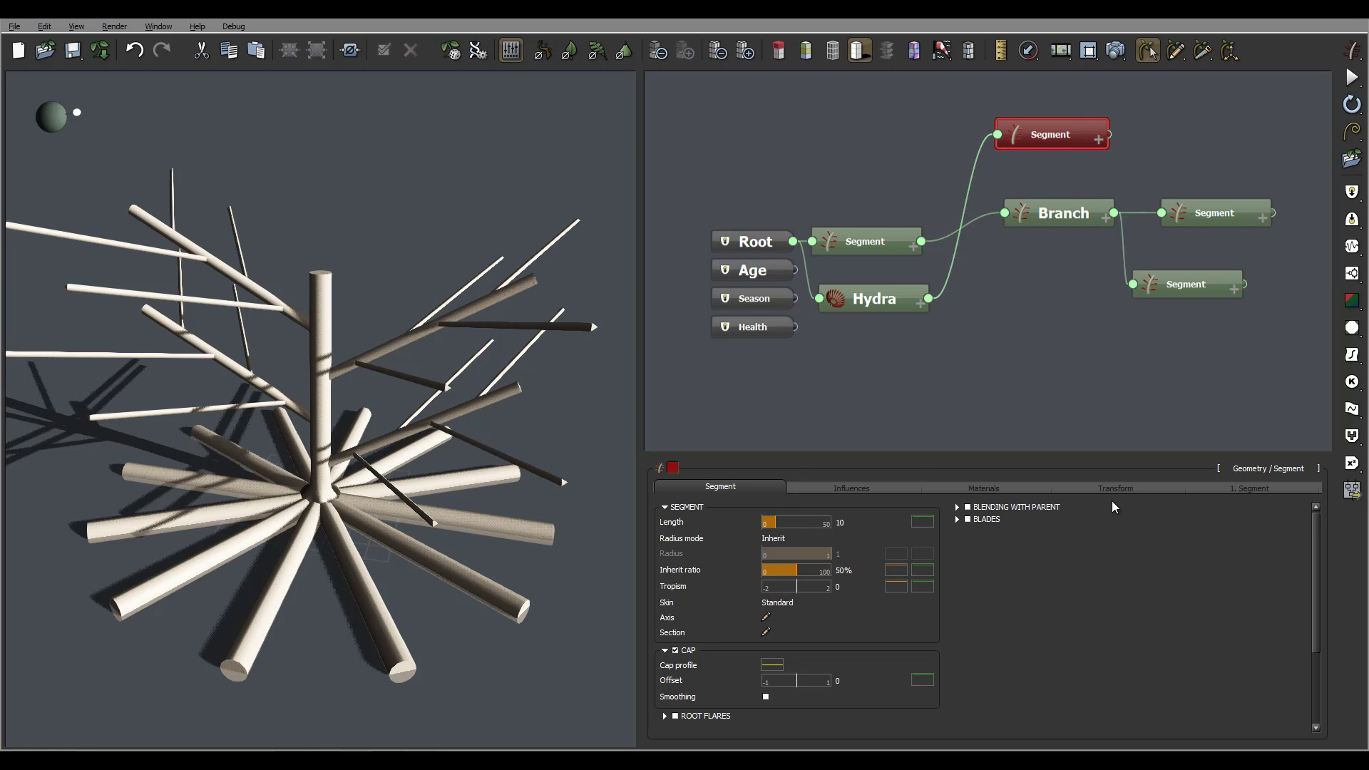
left_click_drag(1160, 213, 1109, 134)
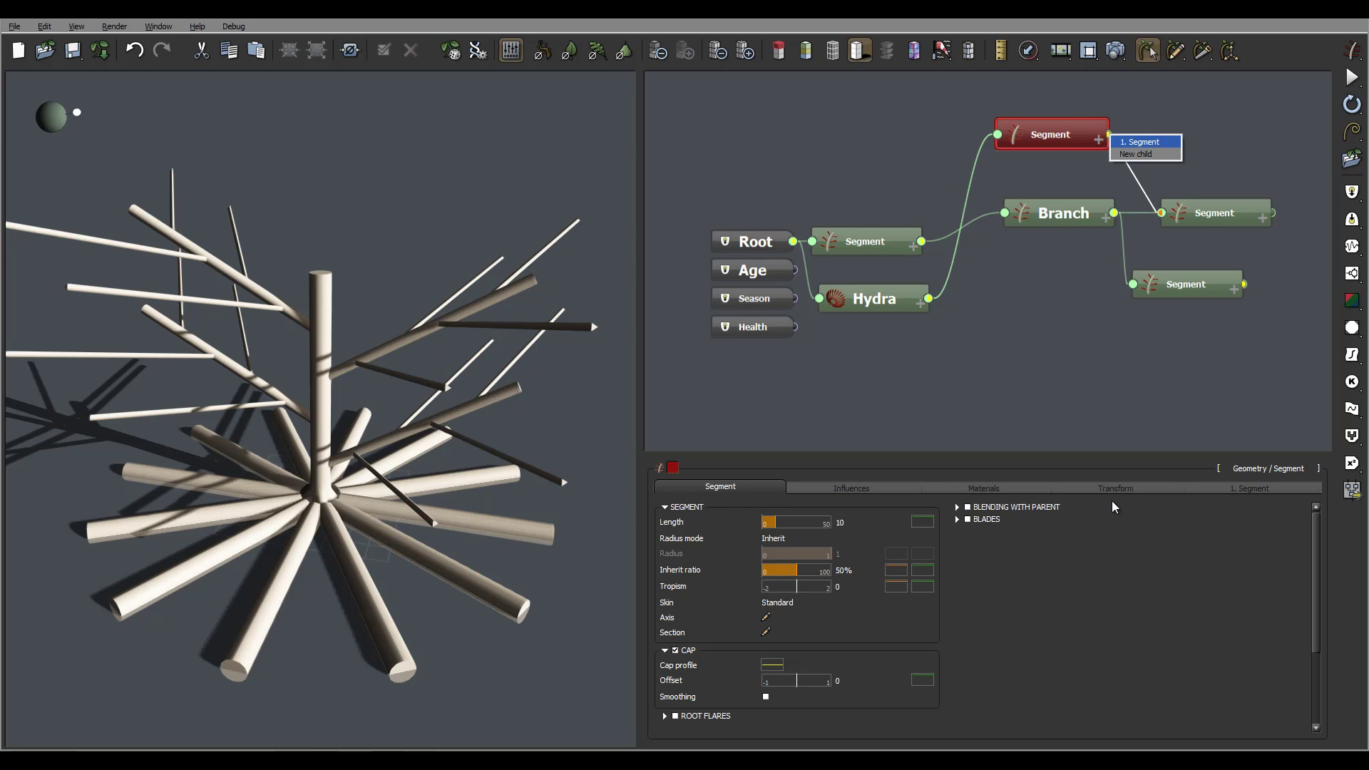
left_click(1140, 141)
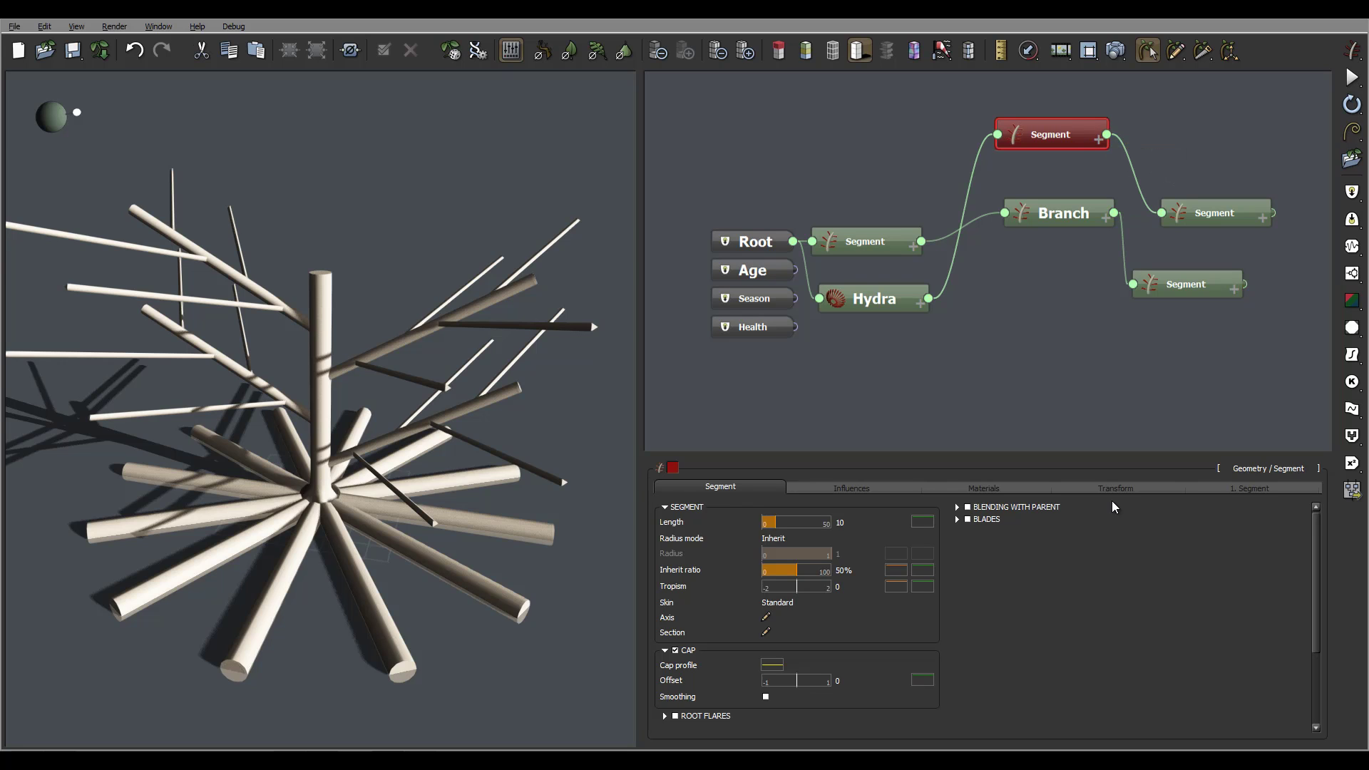